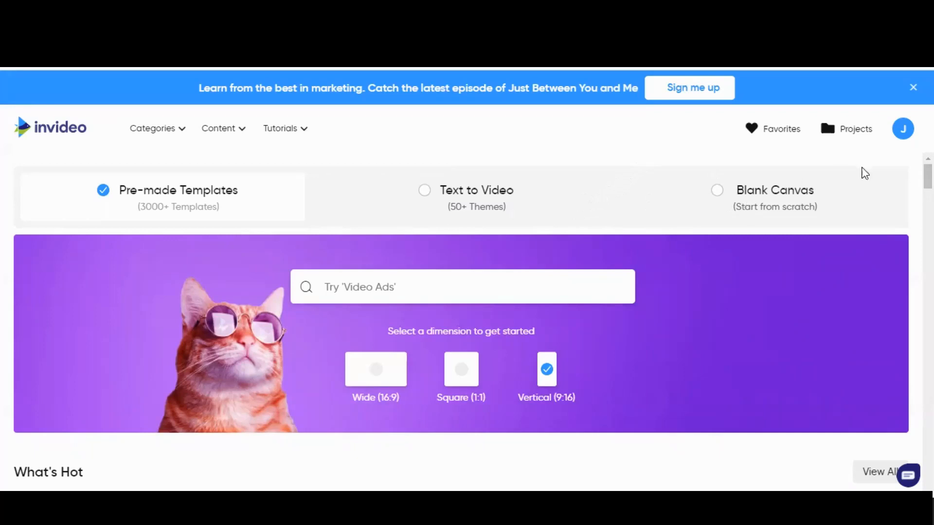
Browse the vertical pre-made template categories on the home page for a suitable quote design.
{"action": "scroll", "coordinate": [892, 214], "scroll_direction": "down", "scroll_amount": 4}
{"action": "scroll", "coordinate": [621, 201], "scroll_direction": "up", "scroll_amount": 4}
{"action": "scroll", "coordinate": [621, 201], "scroll_direction": "down", "scroll_amount": 4}
{"action": "scroll", "coordinate": [622, 201], "scroll_direction": "up", "scroll_amount": 4}
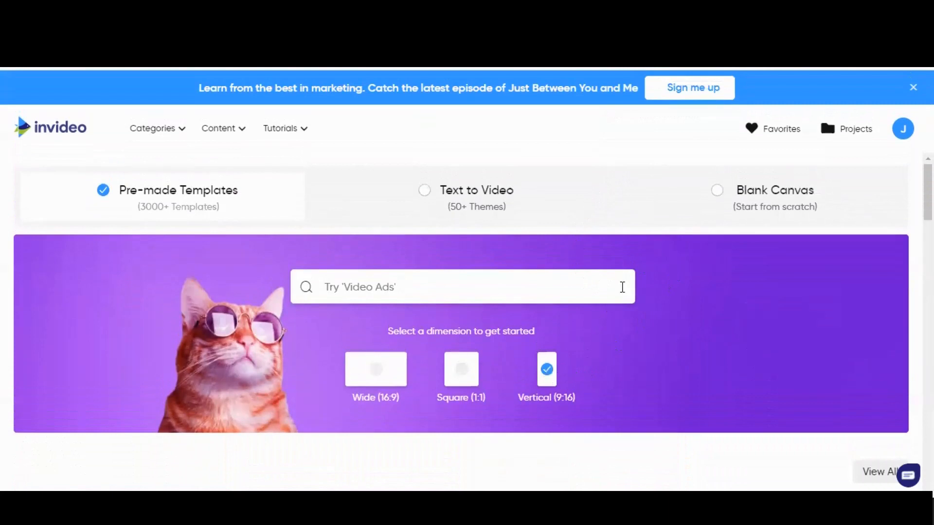
{"action": "scroll", "coordinate": [621, 289], "scroll_direction": "down", "scroll_amount": 8}
{"action": "scroll", "coordinate": [624, 272], "scroll_direction": "up", "scroll_amount": 5}
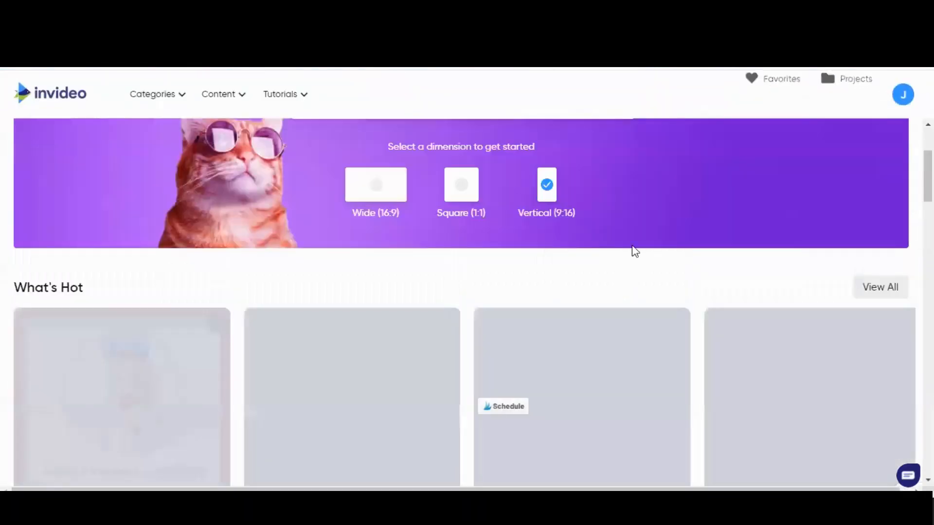
{"action": "scroll", "coordinate": [623, 320], "scroll_direction": "down", "scroll_amount": 3}
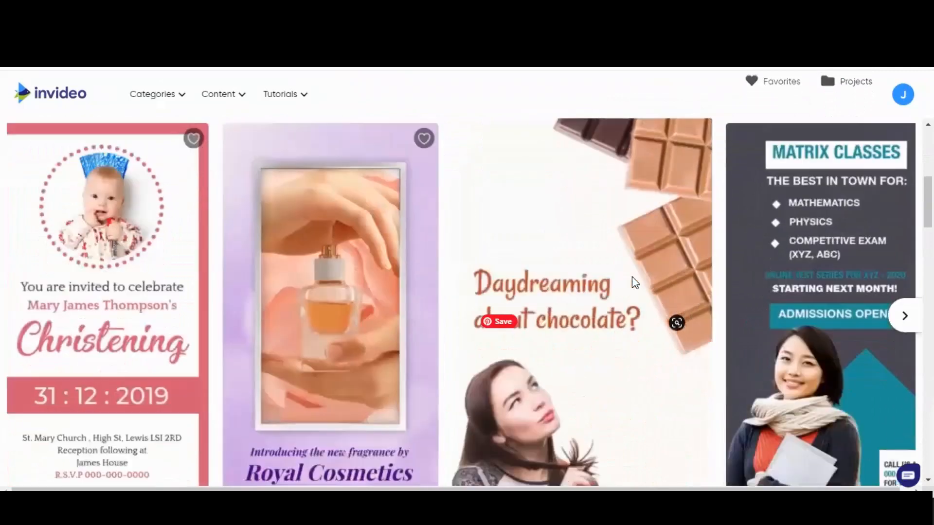
{"action": "scroll", "coordinate": [632, 276], "scroll_direction": "down", "scroll_amount": 8}
{"action": "scroll", "coordinate": [537, 258], "scroll_direction": "down", "scroll_amount": 10}
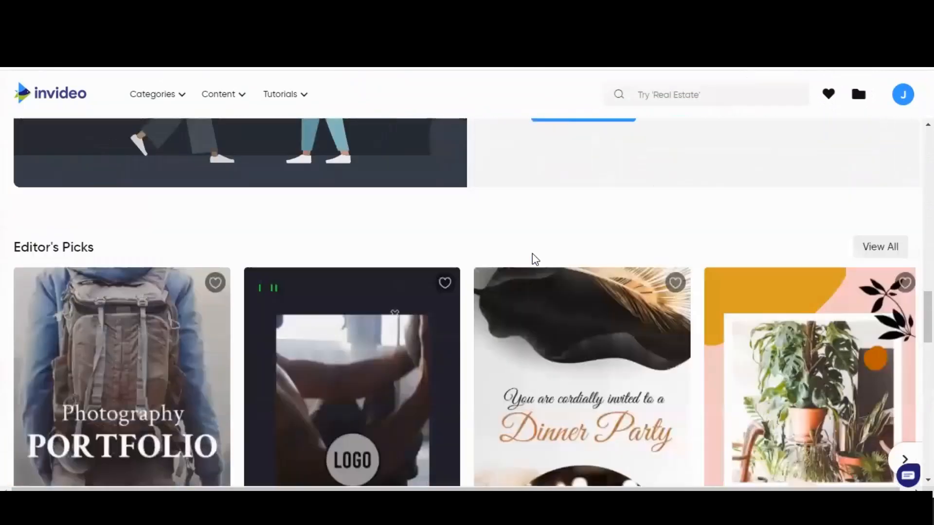
{"action": "scroll", "coordinate": [559, 246], "scroll_direction": "down", "scroll_amount": 13}
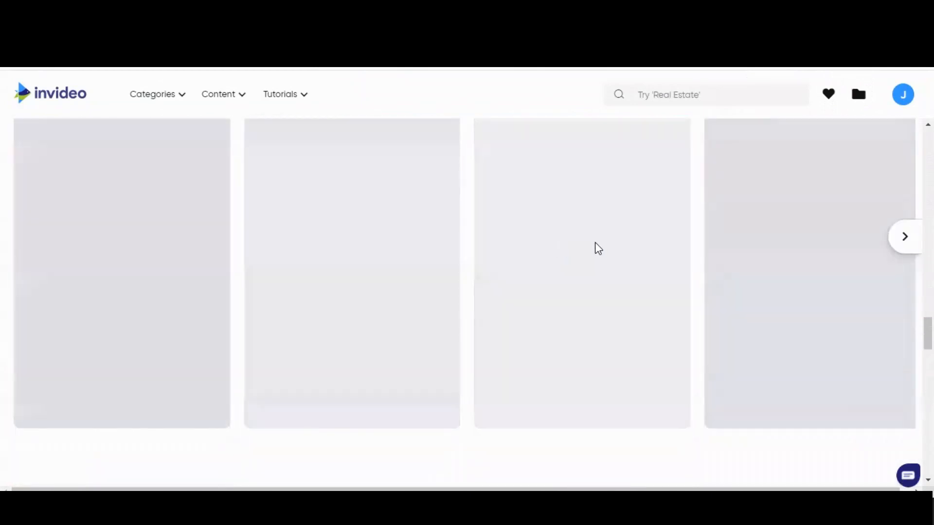
{"action": "scroll", "coordinate": [691, 311], "scroll_direction": "up", "scroll_amount": 3}
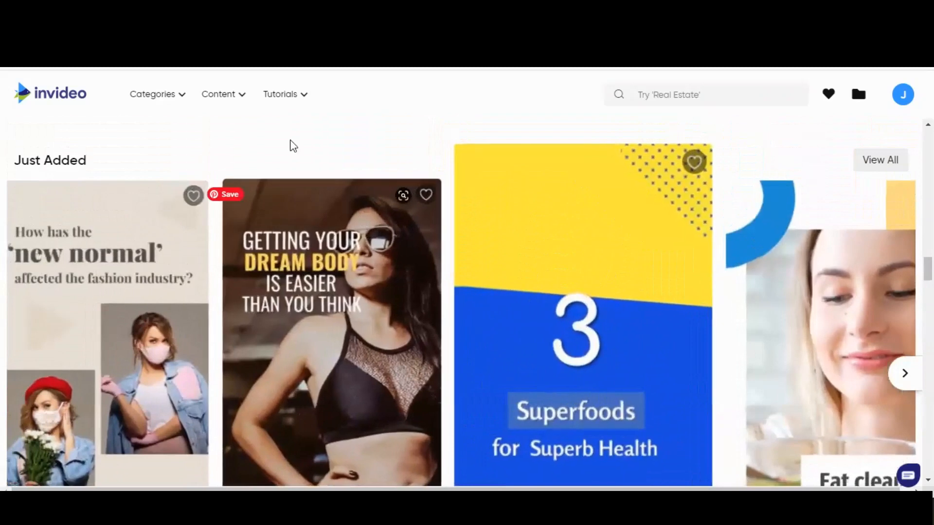
{"action": "scroll", "coordinate": [668, 284], "scroll_direction": "down", "scroll_amount": 3}
{"action": "scroll", "coordinate": [667, 284], "scroll_direction": "down", "scroll_amount": 15}
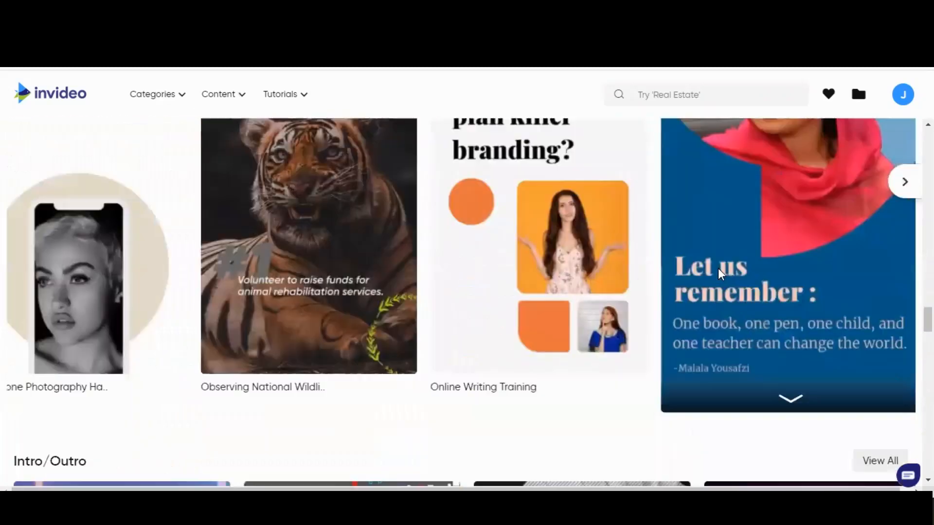
{"action": "scroll", "coordinate": [661, 299], "scroll_direction": "down", "scroll_amount": 20}
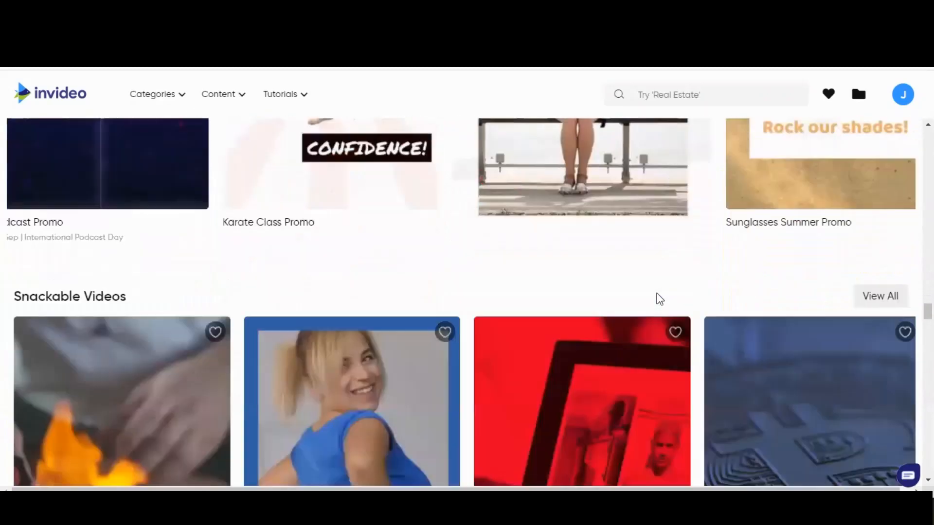
{"action": "scroll", "coordinate": [660, 299], "scroll_direction": "down", "scroll_amount": 20}
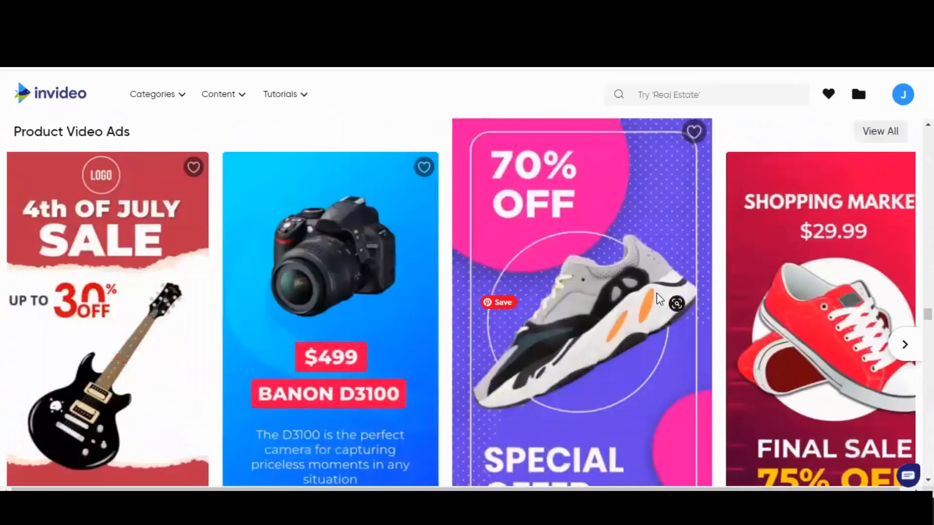
{"action": "scroll", "coordinate": [659, 300], "scroll_direction": "up", "scroll_amount": 1}
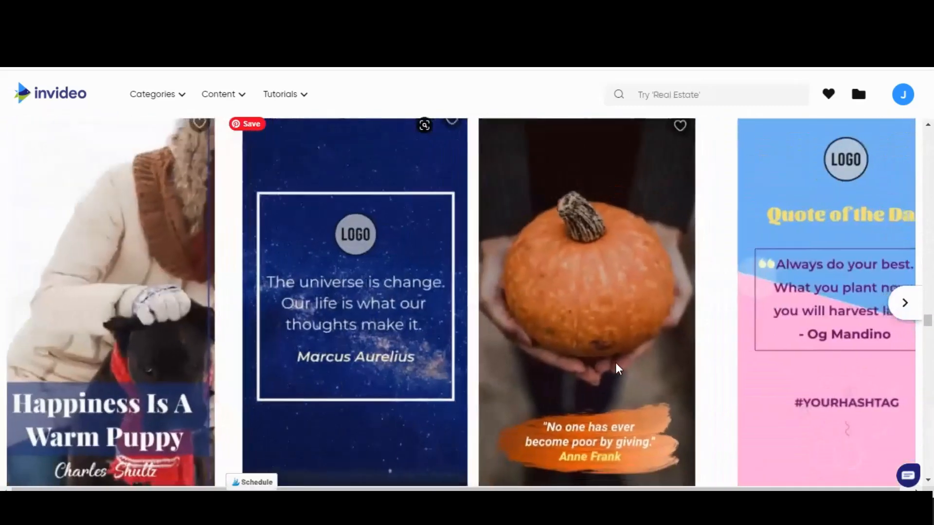
Start a vertical (9:16) project from the Quote template with the Marcus Aurelius quote on a starry background.
{"action": "left_click", "coordinate": [379, 364]}
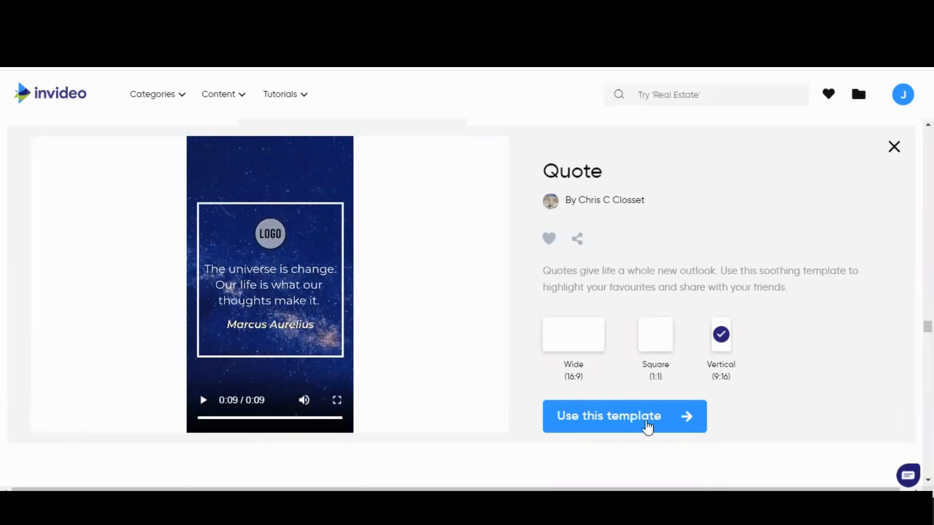
{"action": "left_click", "coordinate": [647, 427]}
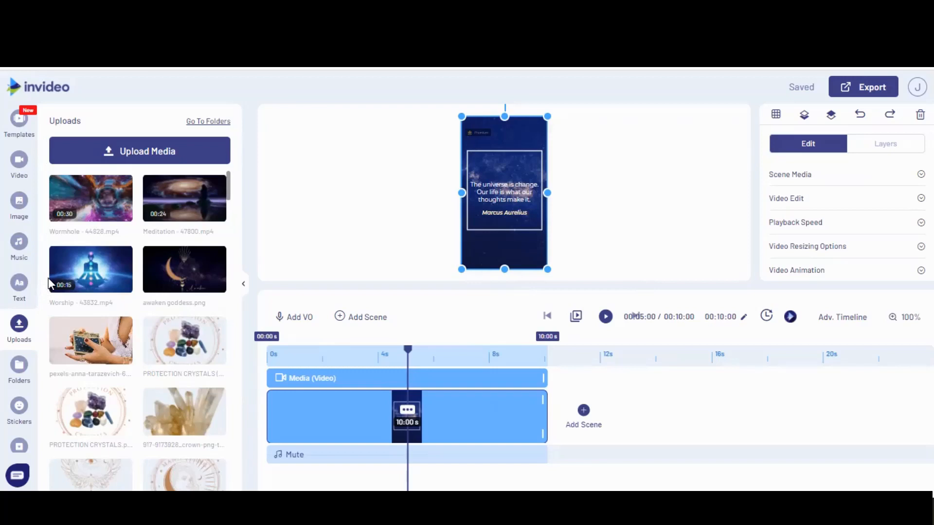
Examine the template, video, image, music and text libraries available for the project.
{"action": "left_click", "coordinate": [20, 125]}
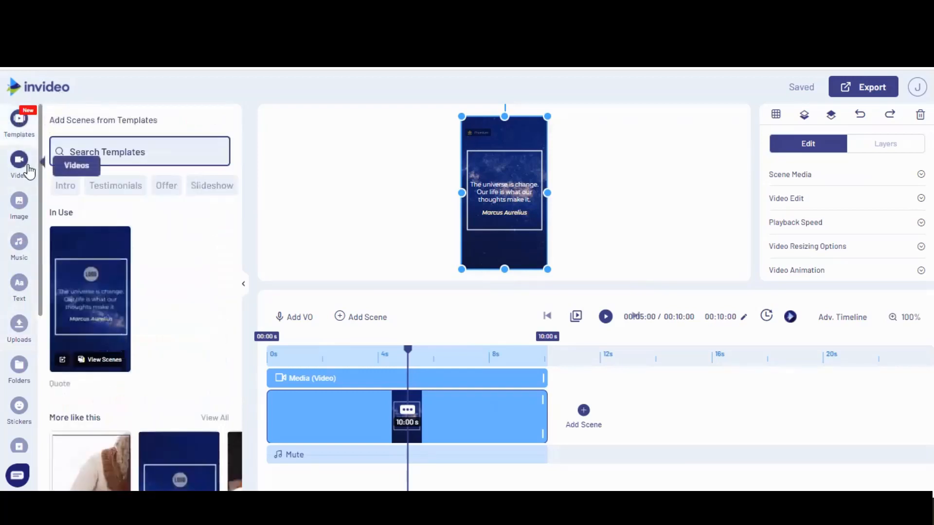
{"action": "scroll", "coordinate": [171, 312], "scroll_direction": "down", "scroll_amount": 2}
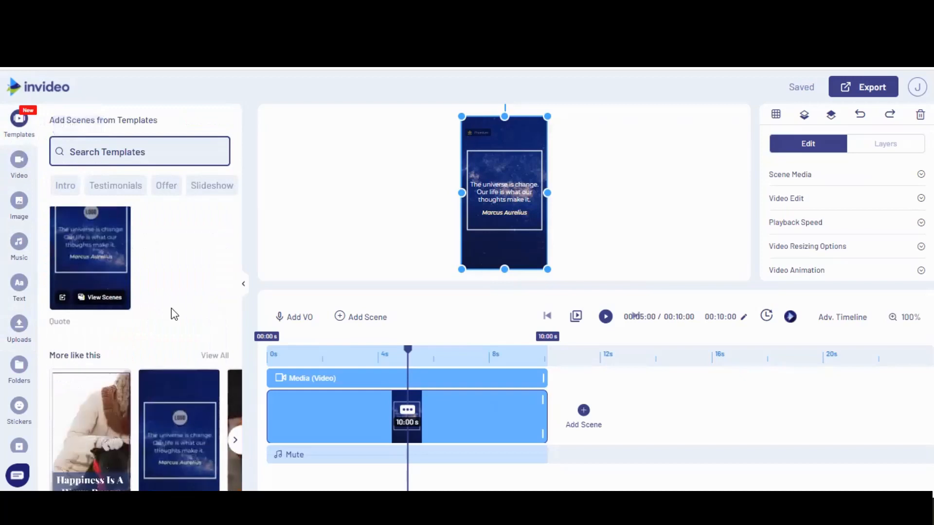
{"action": "scroll", "coordinate": [174, 314], "scroll_direction": "down", "scroll_amount": 3}
{"action": "scroll", "coordinate": [174, 314], "scroll_direction": "up", "scroll_amount": 5}
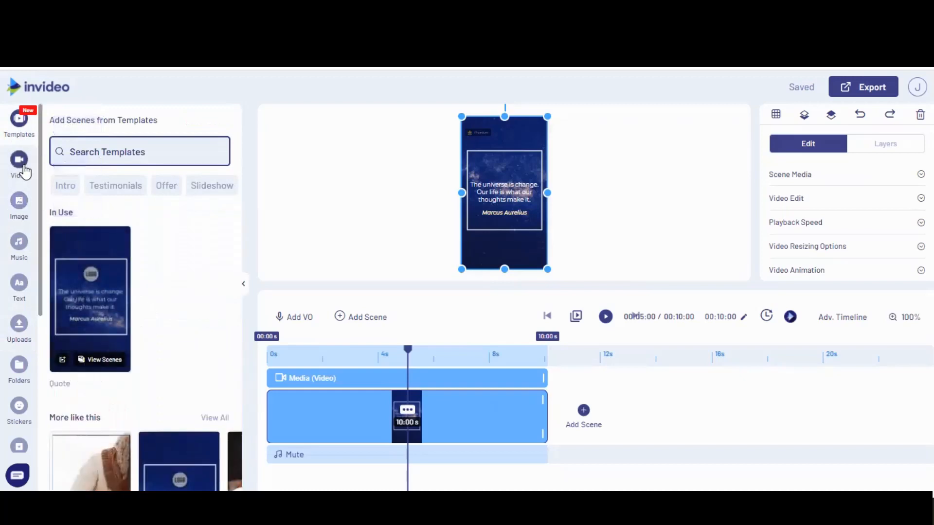
{"action": "left_click", "coordinate": [23, 168]}
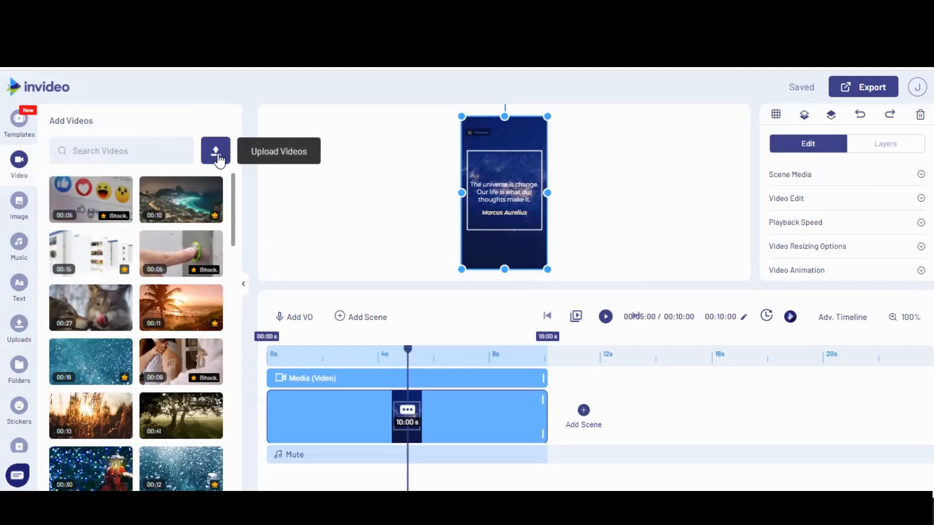
{"action": "left_click", "coordinate": [20, 212]}
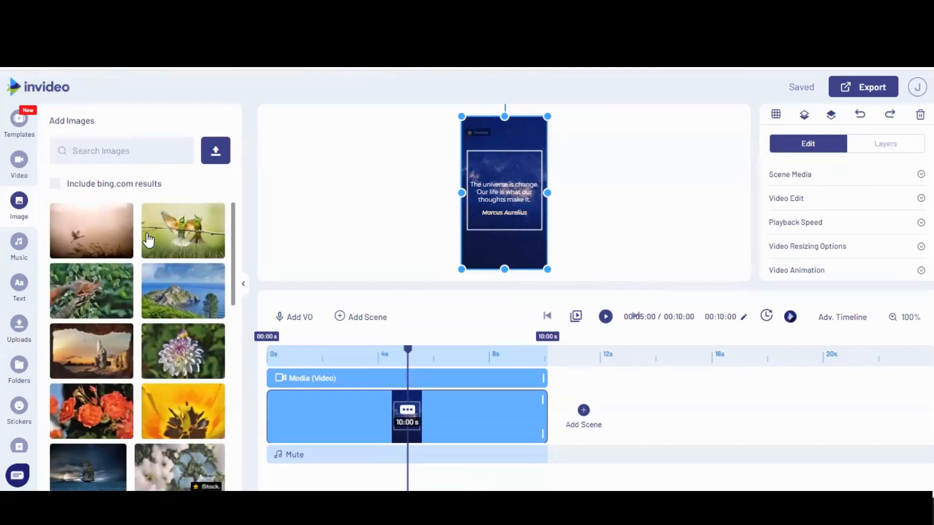
{"action": "left_click", "coordinate": [21, 257]}
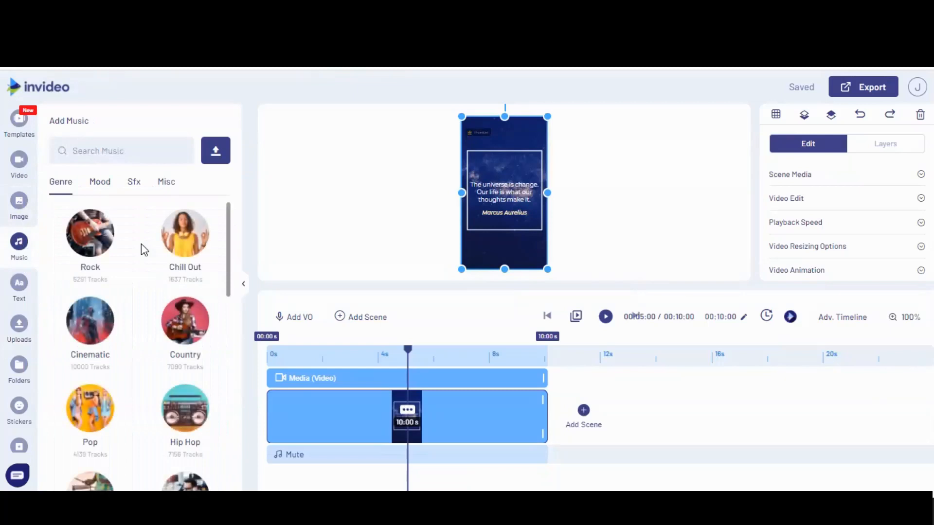
{"action": "left_click", "coordinate": [19, 292]}
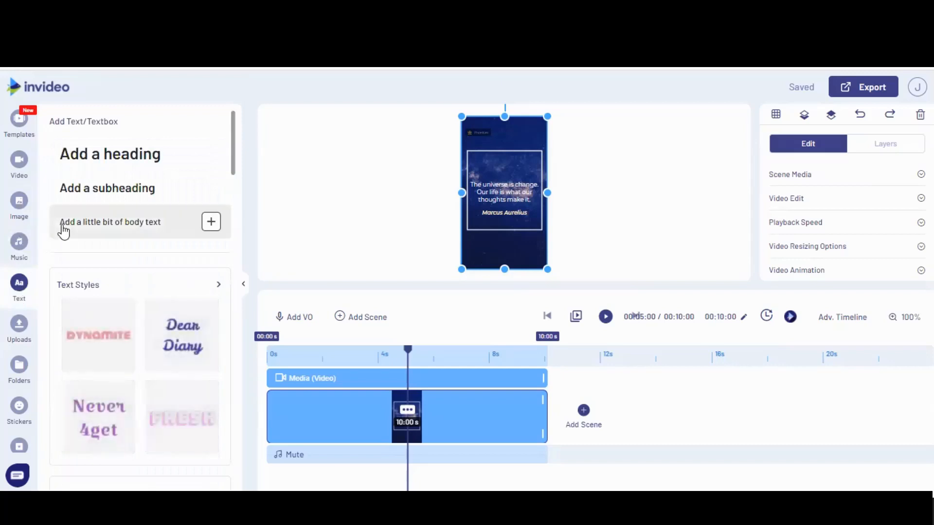
{"action": "scroll", "coordinate": [162, 375], "scroll_direction": "down", "scroll_amount": 7}
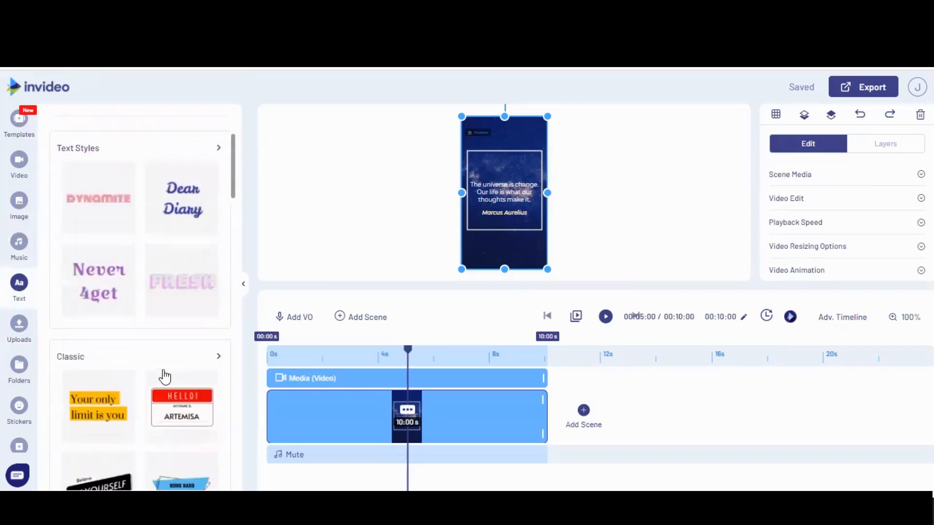
{"action": "scroll", "coordinate": [165, 376], "scroll_direction": "down", "scroll_amount": 6}
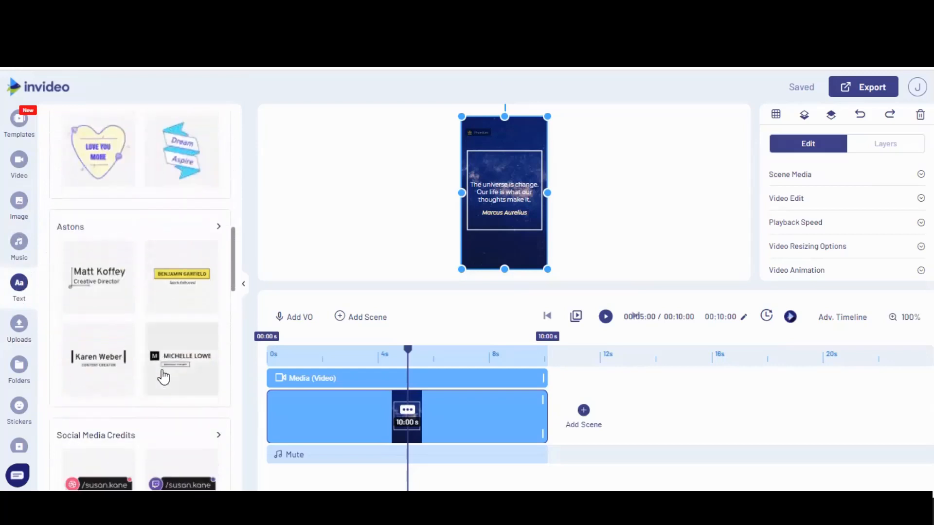
Look through the uploads, sticker, overlay and mask libraries, and view the scenes of the Quote template in use.
{"action": "left_click", "coordinate": [18, 333]}
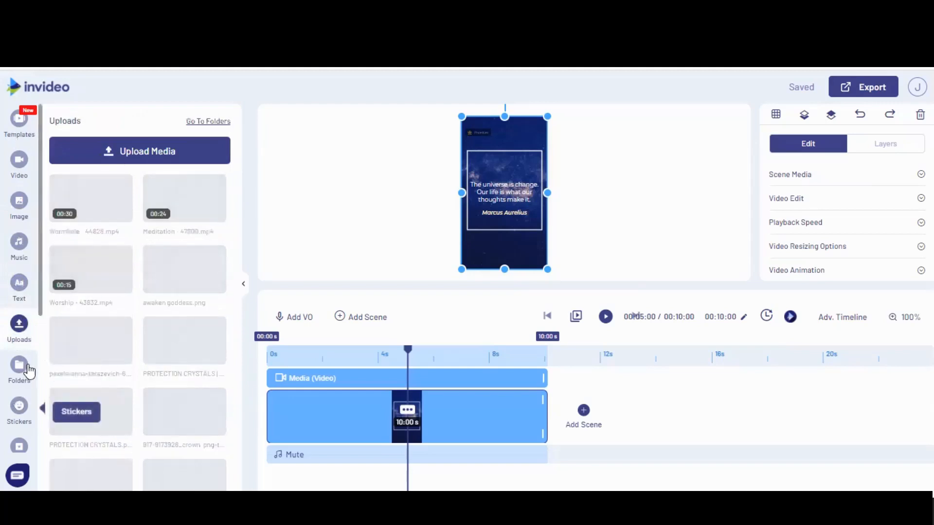
{"action": "left_click", "coordinate": [20, 407]}
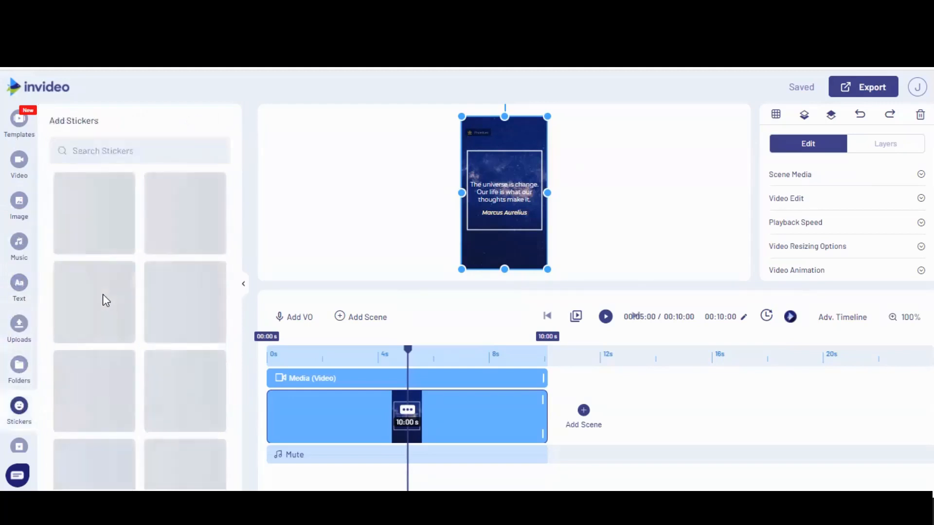
{"action": "scroll", "coordinate": [20, 413], "scroll_direction": "down", "scroll_amount": 2}
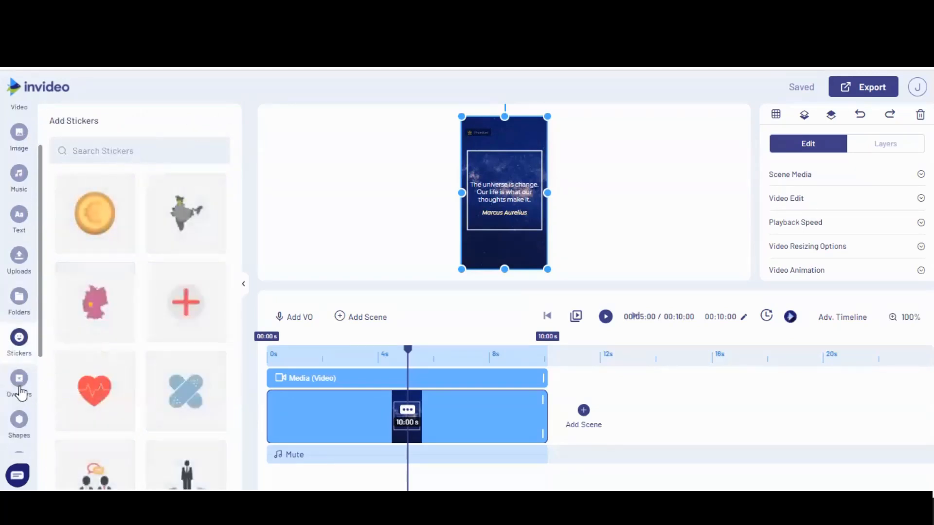
{"action": "left_click", "coordinate": [20, 391]}
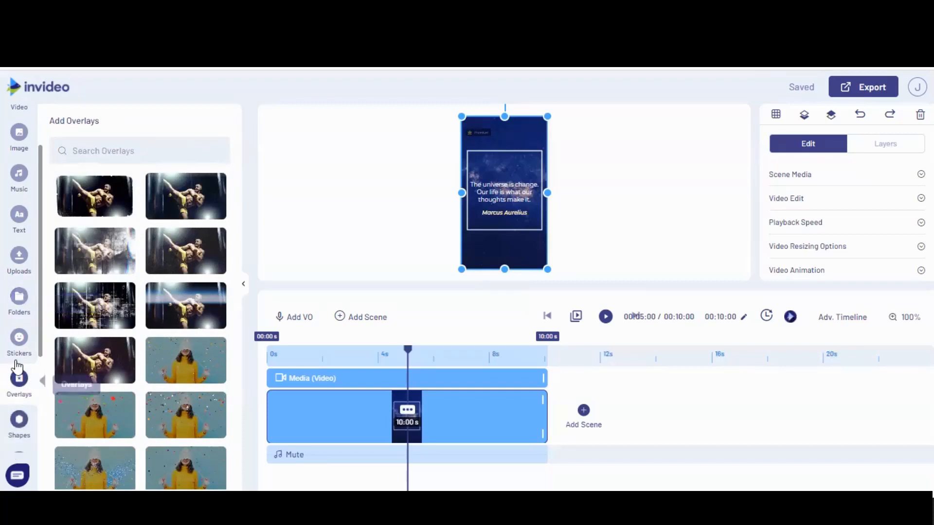
{"action": "scroll", "coordinate": [17, 375], "scroll_direction": "down", "scroll_amount": 1}
{"action": "scroll", "coordinate": [19, 345], "scroll_direction": "down", "scroll_amount": 1}
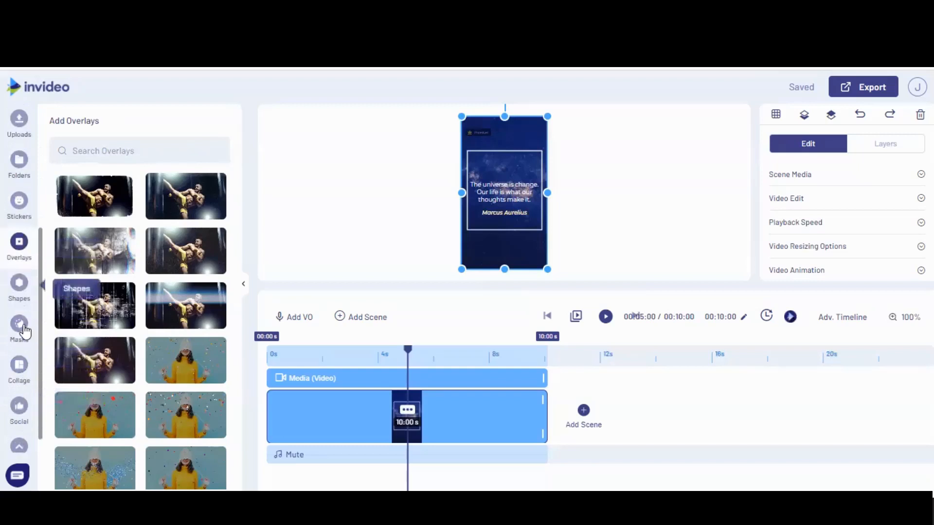
{"action": "left_click", "coordinate": [19, 331]}
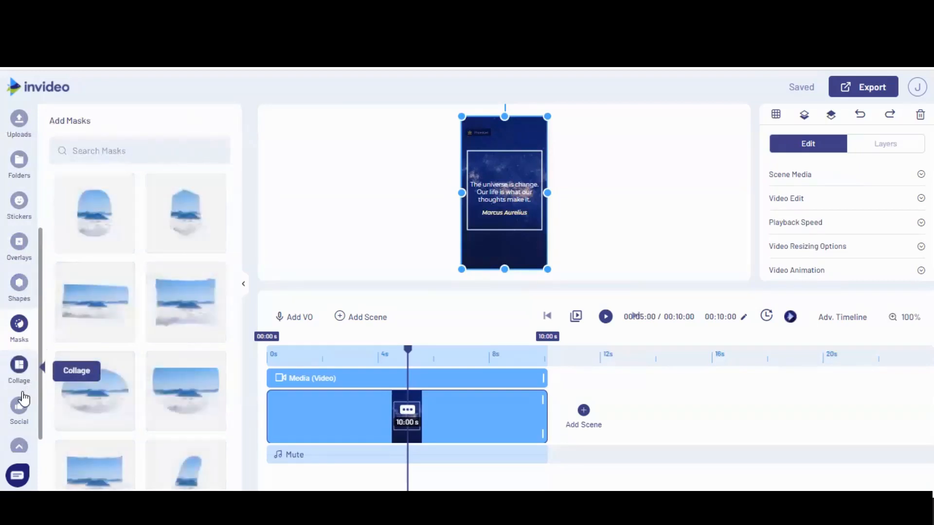
{"action": "scroll", "coordinate": [19, 402], "scroll_direction": "up", "scroll_amount": 5}
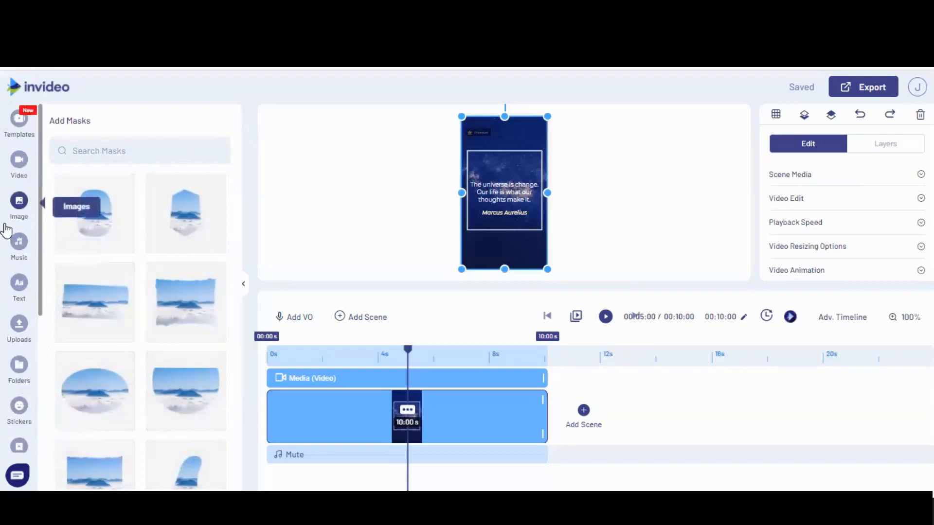
{"action": "left_click", "coordinate": [8, 139]}
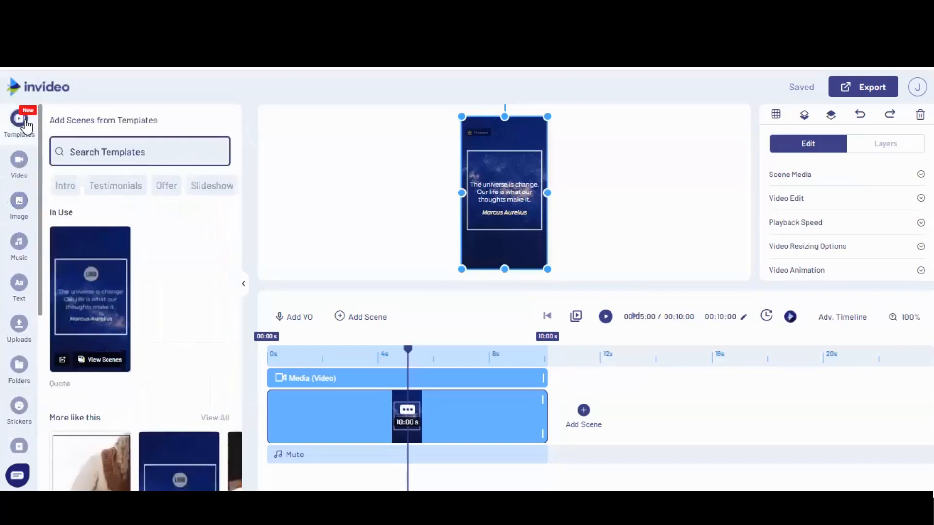
{"action": "left_click", "coordinate": [103, 301]}
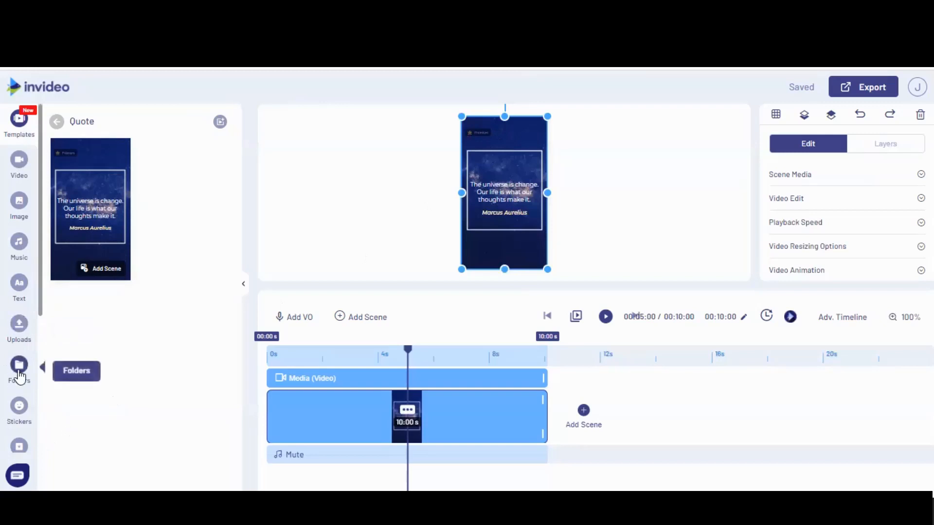
Replace the scene's background video with the full-length uploaded clip Meditation - 47800.mp4, and deselect it.
{"action": "left_click", "coordinate": [19, 332]}
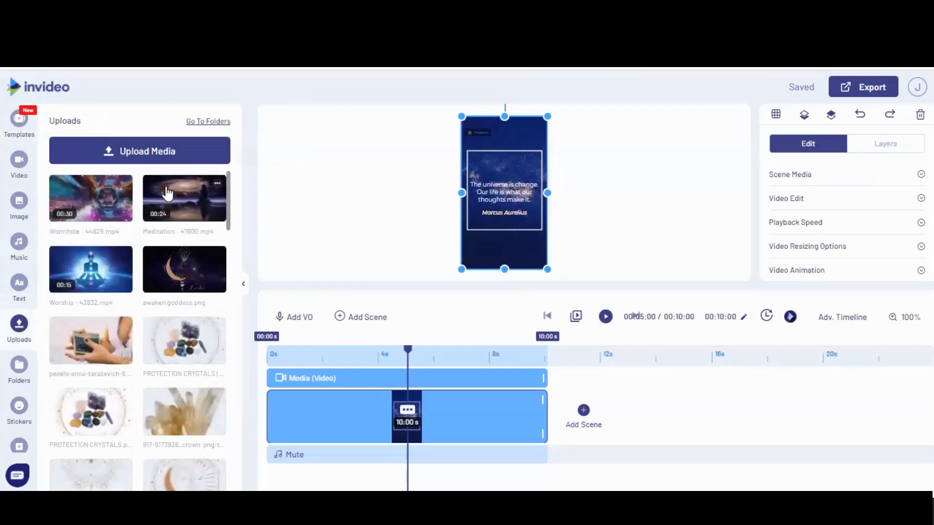
{"action": "left_click_drag", "start_coordinate": [167, 193], "coordinate": [486, 132]}
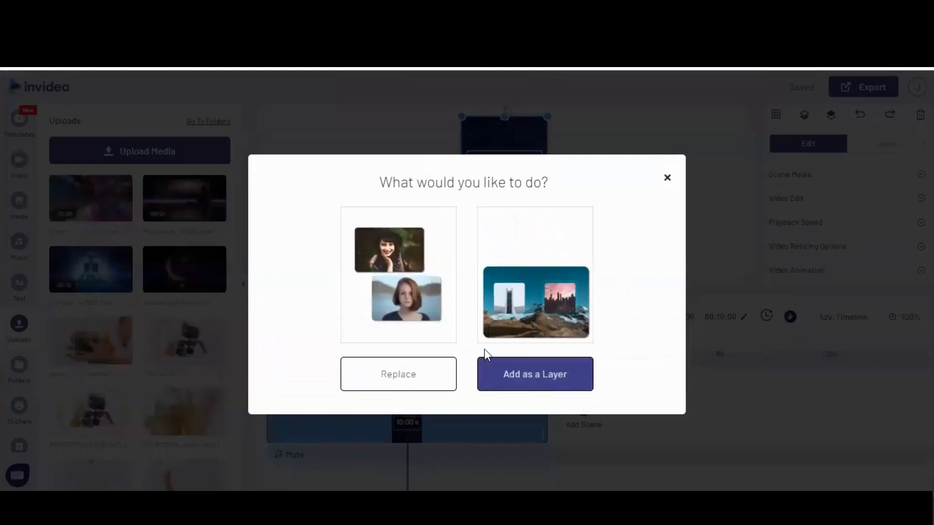
{"action": "left_click", "coordinate": [366, 385]}
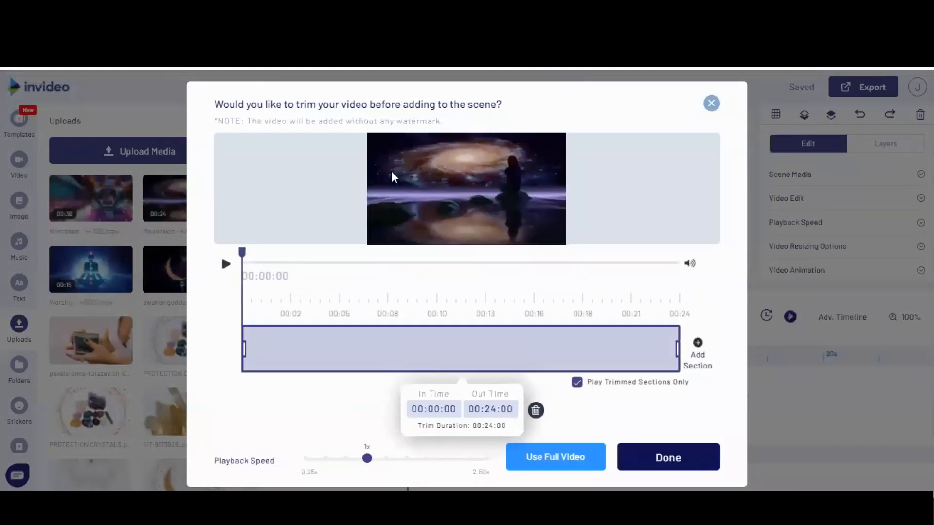
{"action": "left_click", "coordinate": [562, 458]}
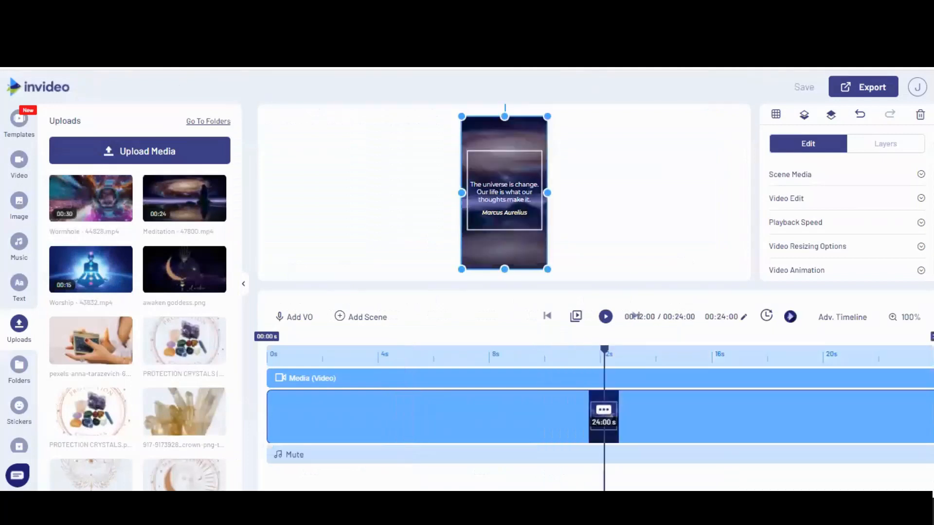
{"action": "left_click", "coordinate": [615, 199]}
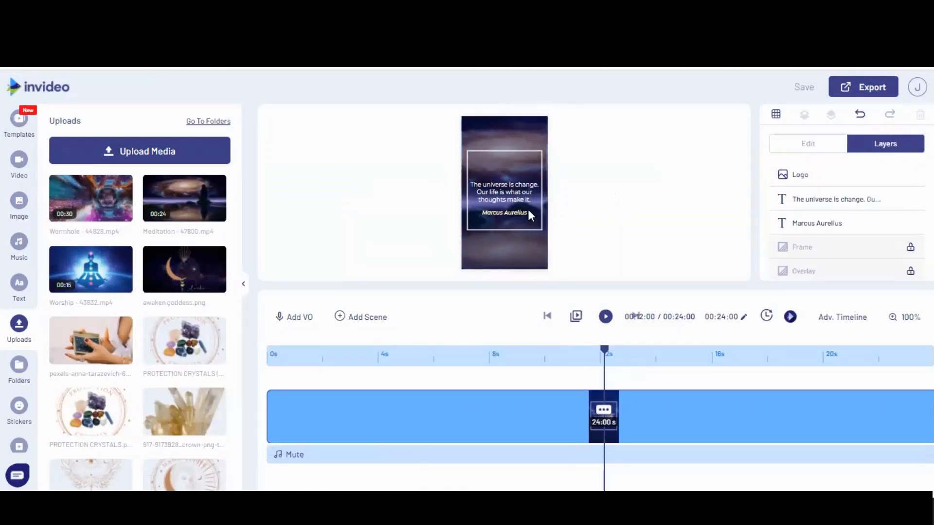
Reposition the background video to fill the vertical scene and move the quote text below the white frame.
{"action": "left_click", "coordinate": [515, 152]}
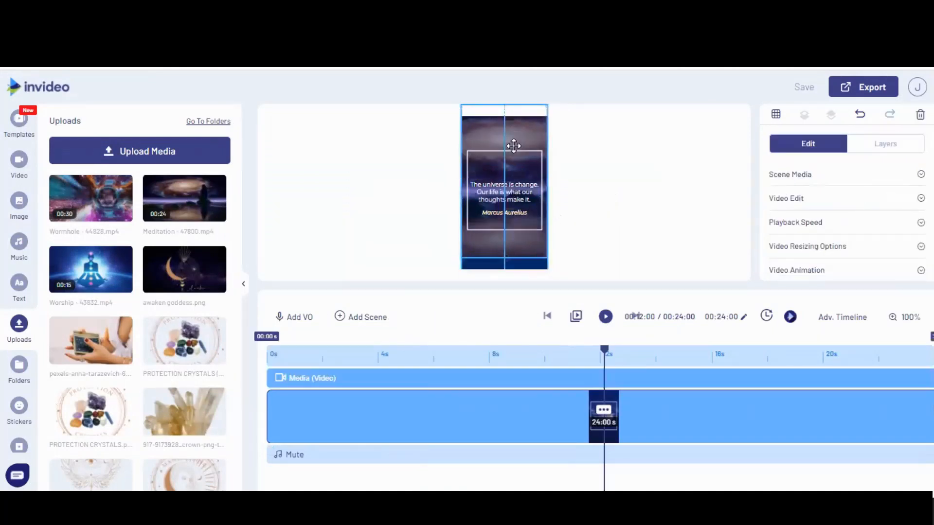
{"action": "mouse_move", "coordinate": [519, 143]}
{"action": "left_mouse_down"}
{"action": "mouse_move", "coordinate": [519, 152]}
{"action": "mouse_move", "coordinate": [526, 142]}
{"action": "mouse_move", "coordinate": [517, 142]}
{"action": "left_mouse_up"}
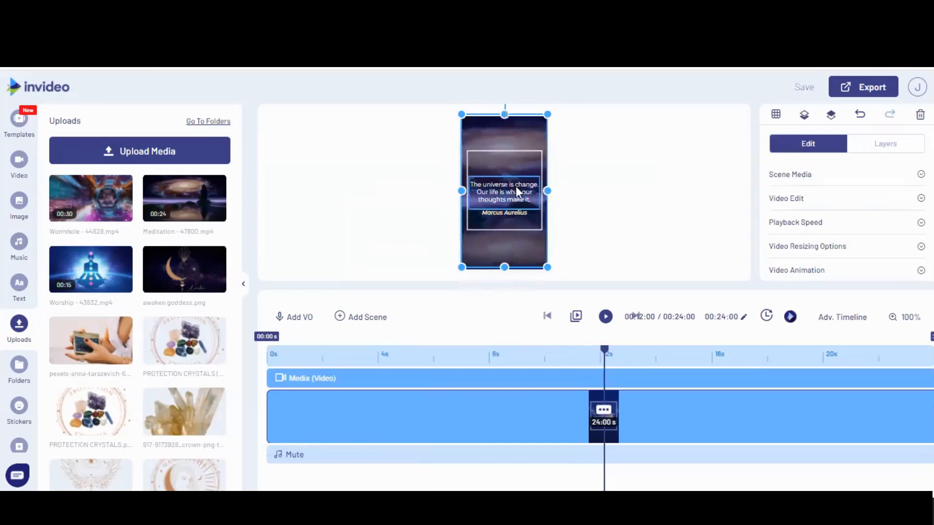
{"action": "left_click", "coordinate": [517, 191]}
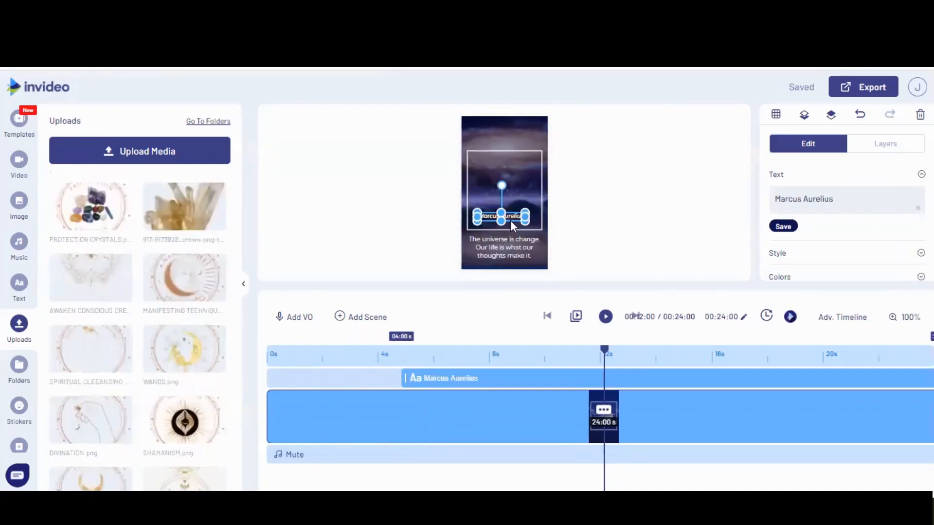
Move the Marcus Aurelius text above the white frame and replace its wording with AWAKENCONSCIOUSCREATION.COM.
{"action": "left_click_drag", "start_coordinate": [511, 221], "coordinate": [505, 128]}
{"action": "double_click", "coordinate": [513, 132]}
{"action": "type", "text": "AWAKENCONSCIOUSCREATION.COM"}
{"action": "left_click", "coordinate": [619, 153]}
{"action": "left_click", "coordinate": [506, 129]}
{"action": "left_click", "coordinate": [655, 203]}
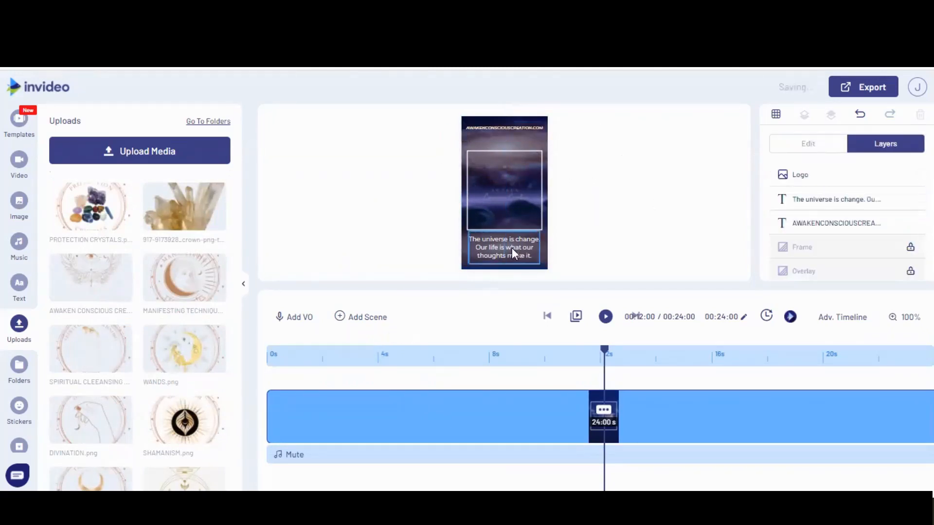
Replace the quote text below the white frame with "Start Consciously Creating Your Life".
{"action": "left_click", "coordinate": [514, 242]}
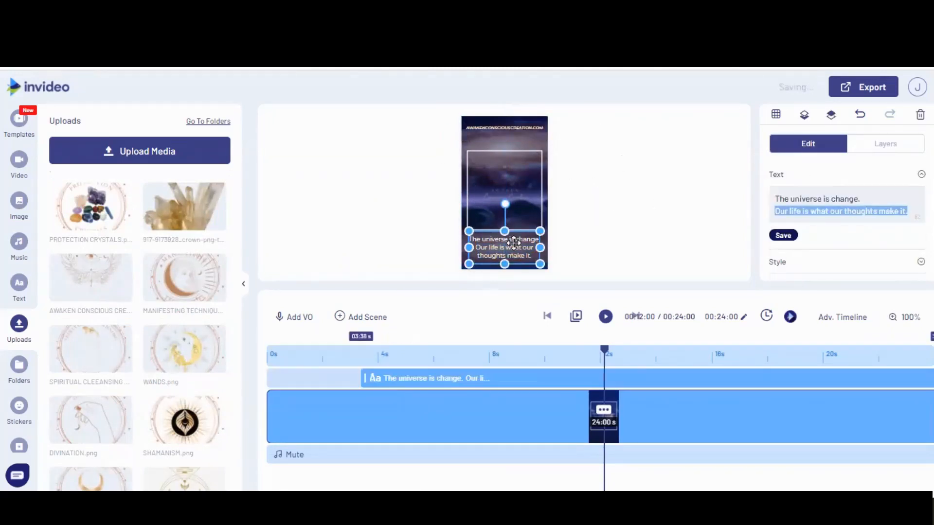
{"action": "left_click", "coordinate": [453, 233]}
{"action": "double_click", "coordinate": [499, 258]}
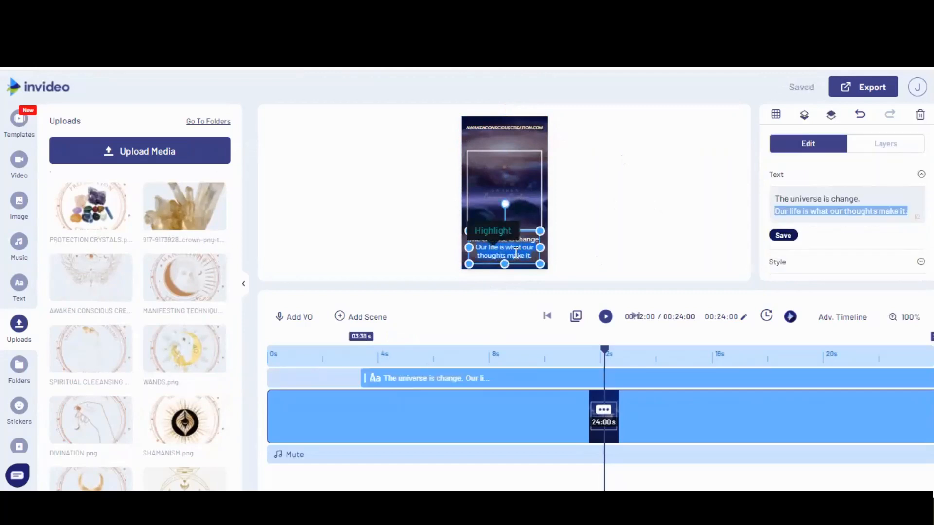
{"action": "type", "text": "Start Consciously Creating Your"}
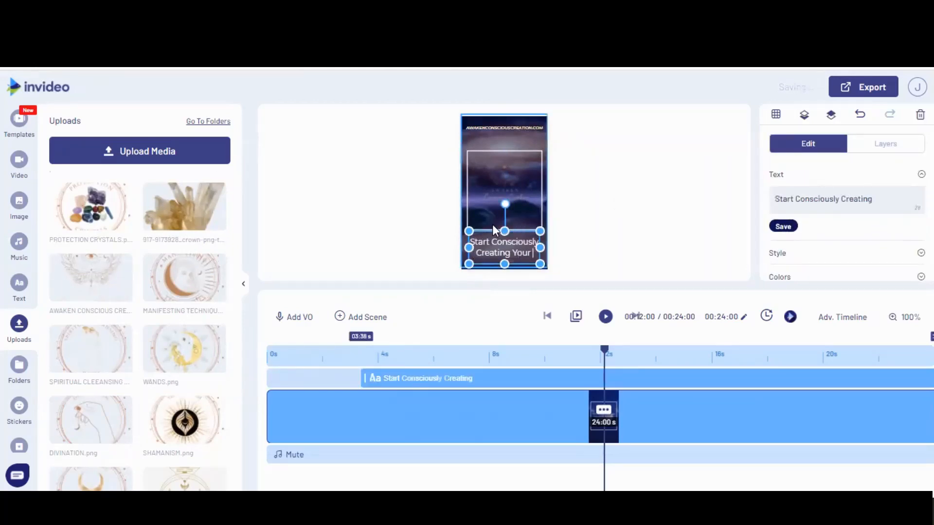
{"action": "type", "text": " Life"}
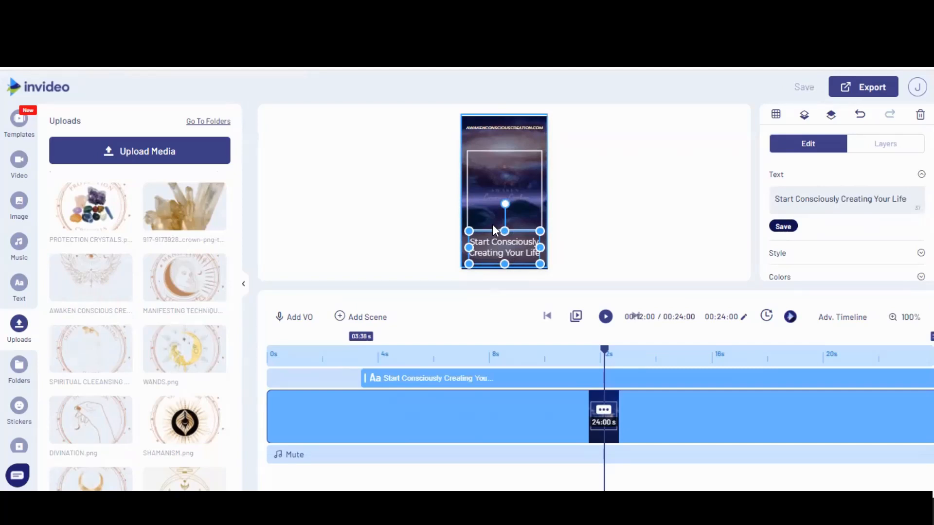
{"action": "left_click", "coordinate": [641, 200]}
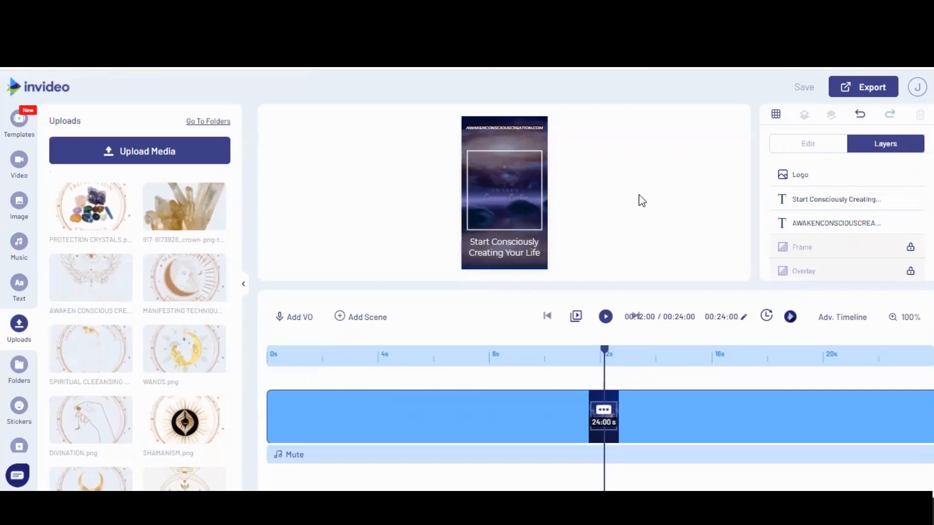
Examine the editing and style options of the text below the white frame, and preview the scene.
{"action": "left_click", "coordinate": [514, 255]}
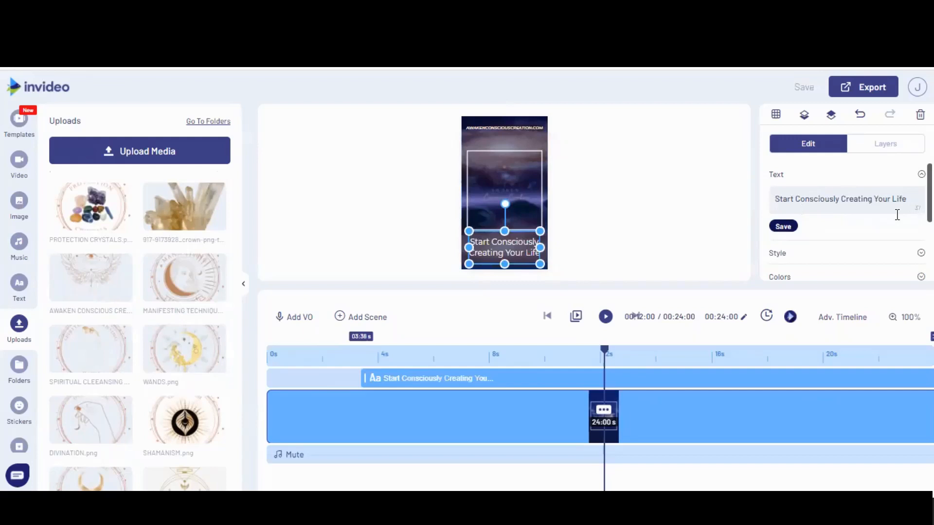
{"action": "scroll", "coordinate": [895, 217], "scroll_direction": "down", "scroll_amount": 3}
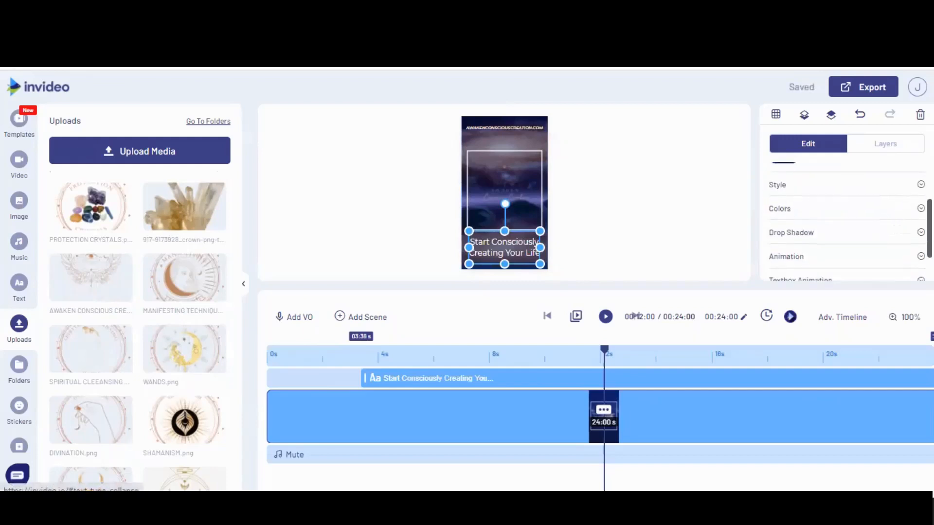
{"action": "scroll", "coordinate": [846, 214], "scroll_direction": "down", "scroll_amount": 1}
{"action": "scroll", "coordinate": [847, 219], "scroll_direction": "up", "scroll_amount": 2}
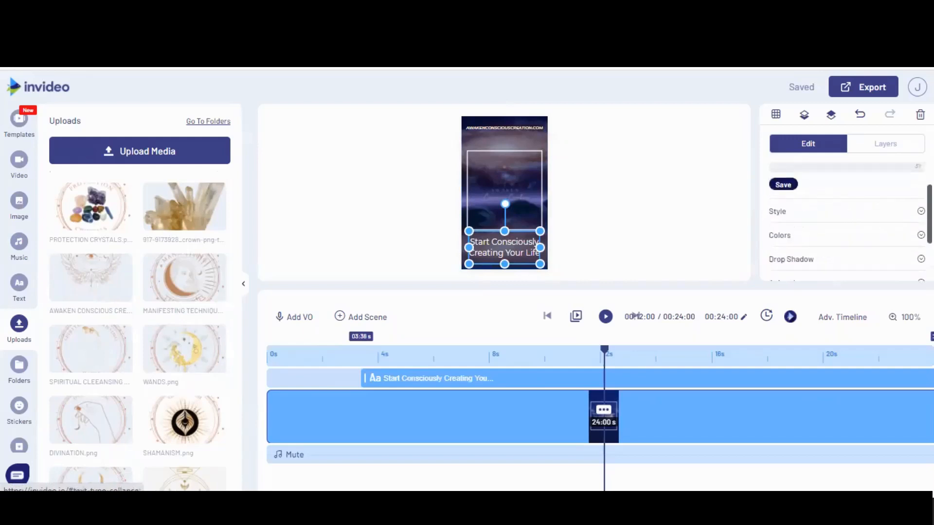
{"action": "scroll", "coordinate": [894, 180], "scroll_direction": "up", "scroll_amount": 1}
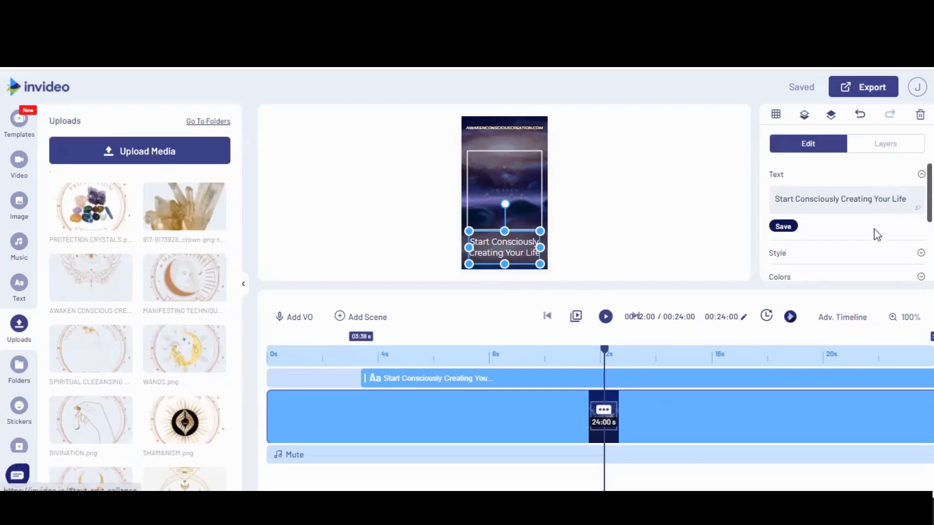
{"action": "left_click", "coordinate": [917, 252]}
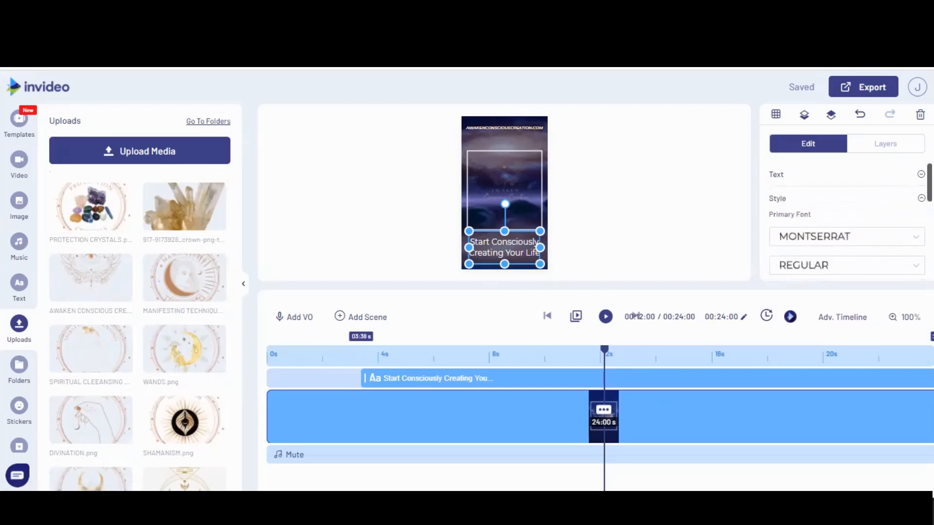
{"action": "scroll", "coordinate": [909, 232], "scroll_direction": "down", "scroll_amount": 1}
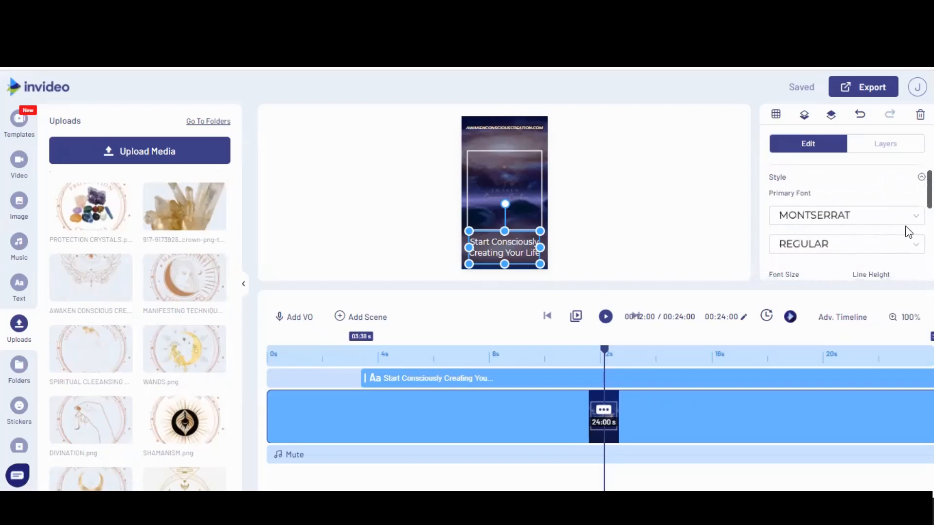
{"action": "scroll", "coordinate": [901, 235], "scroll_direction": "down", "scroll_amount": 3}
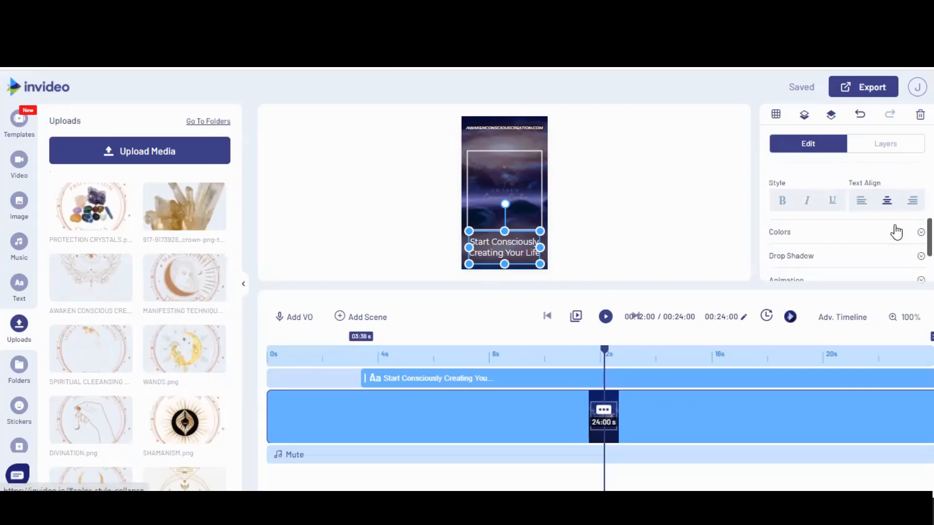
{"action": "left_click", "coordinate": [632, 168]}
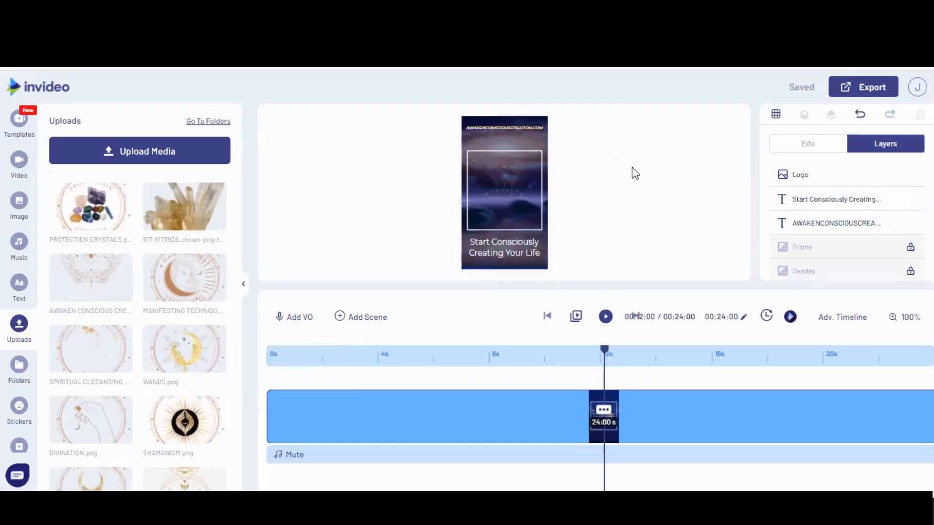
{"action": "left_click", "coordinate": [606, 317]}
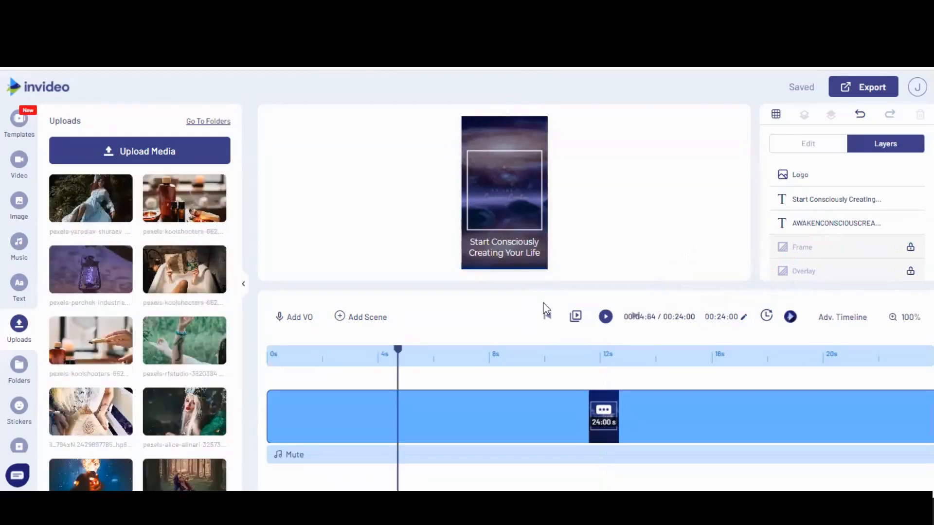
Add the blank Build Your Scene scene after the current scene.
{"action": "left_click", "coordinate": [365, 319]}
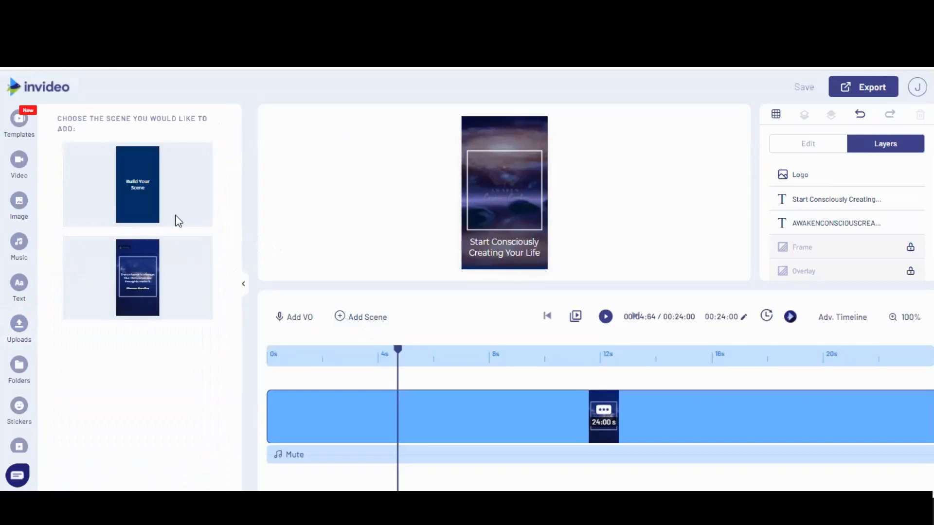
{"action": "left_click", "coordinate": [143, 185]}
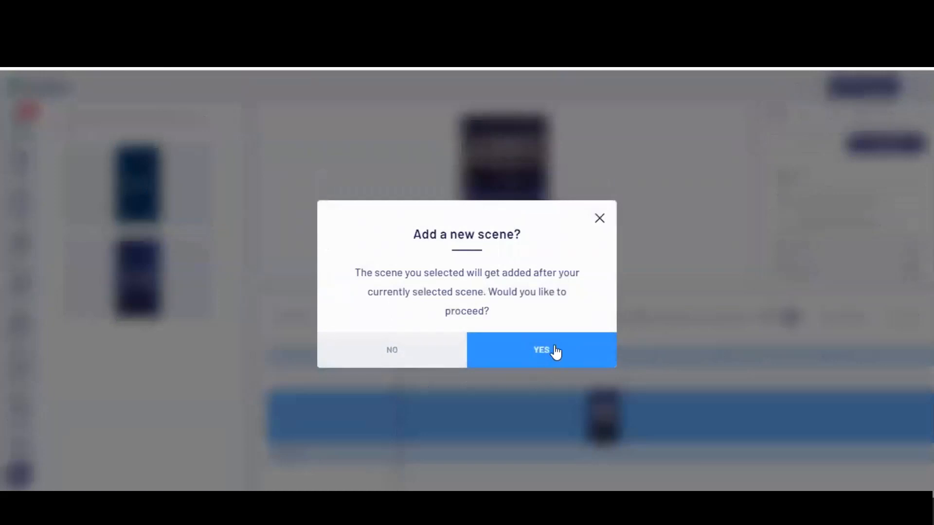
{"action": "left_click", "coordinate": [557, 351]}
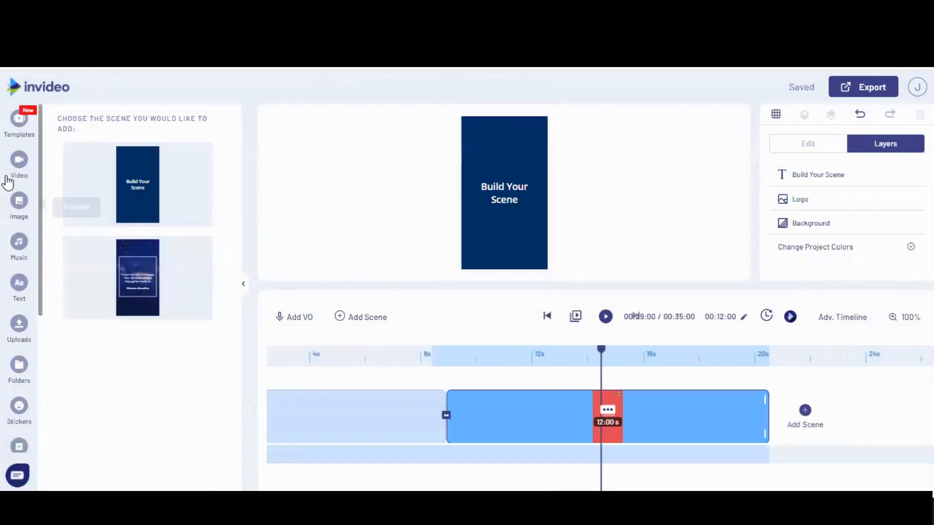
Fill the new scene with the uploaded photo of the woman in a blue dress, and move the Build Your Scene text near its bottom.
{"action": "left_click", "coordinate": [19, 327]}
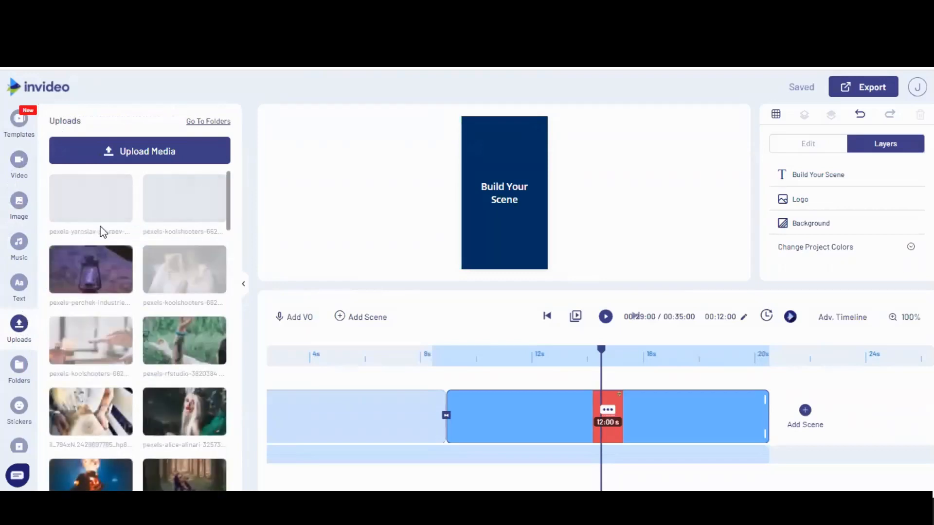
{"action": "left_click_drag", "start_coordinate": [102, 231], "coordinate": [493, 141]}
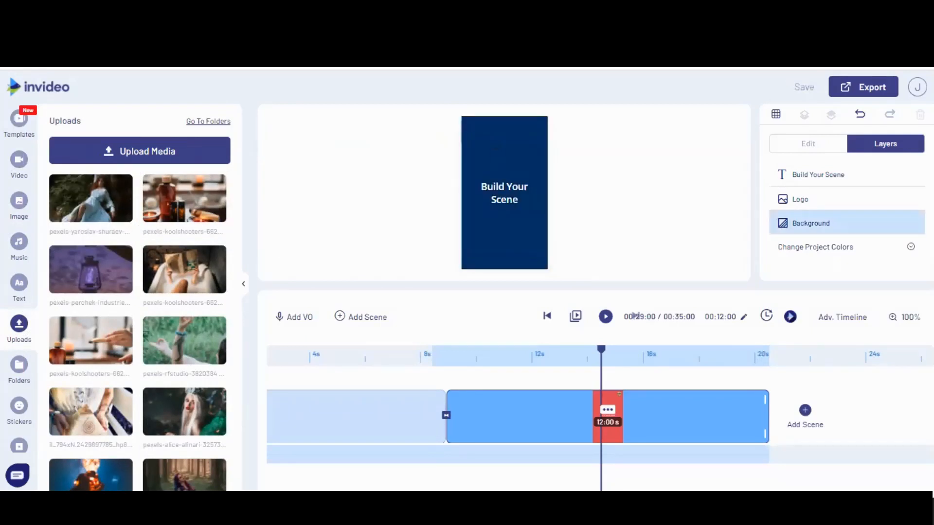
{"action": "left_click", "coordinate": [362, 167]}
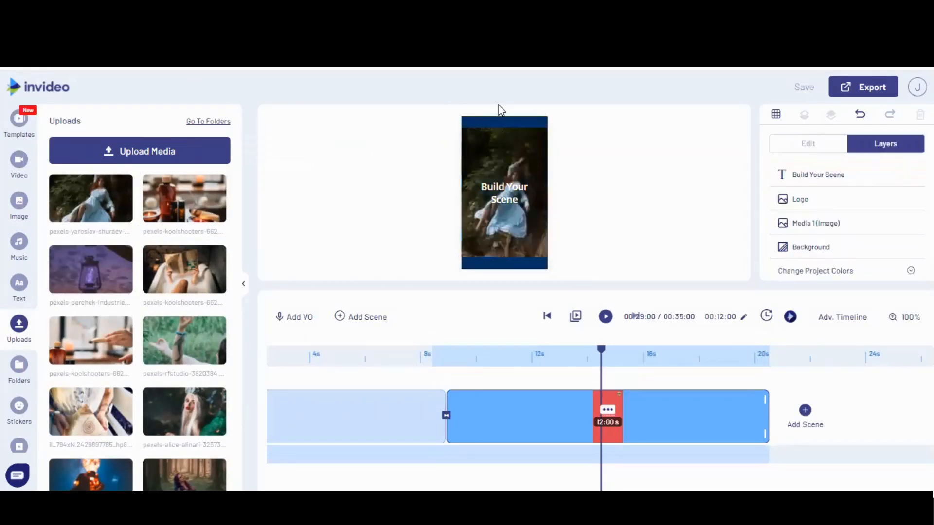
{"action": "left_click", "coordinate": [534, 141]}
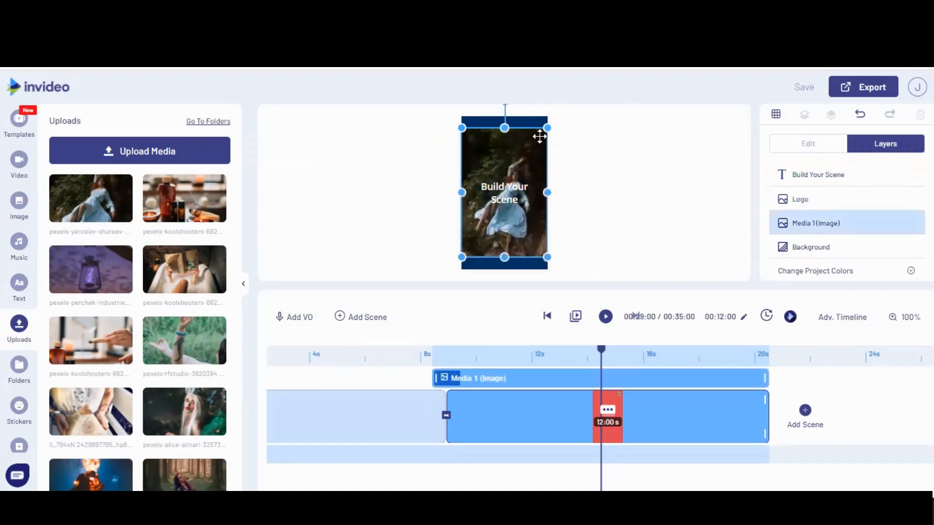
{"action": "left_click_drag", "start_coordinate": [548, 118], "coordinate": [558, 114]}
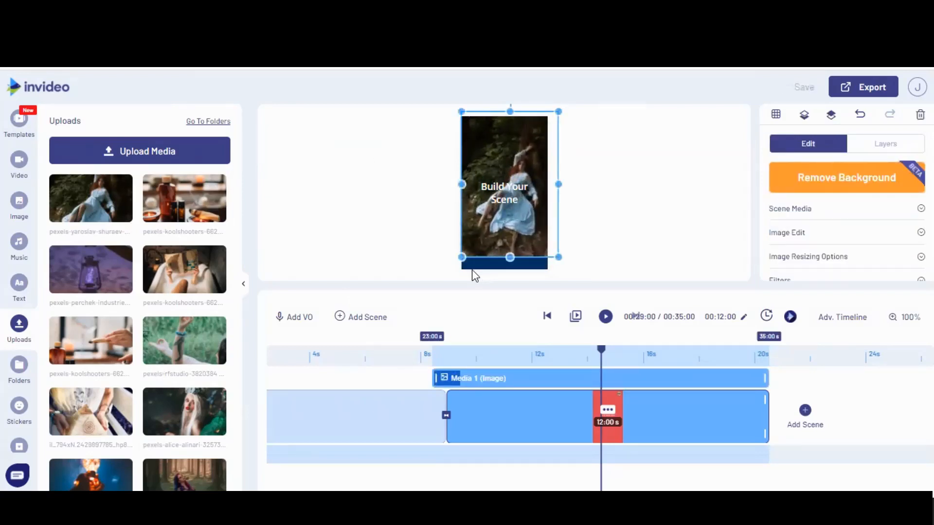
{"action": "left_click_drag", "start_coordinate": [456, 258], "coordinate": [445, 278]}
{"action": "left_click", "coordinate": [501, 193]}
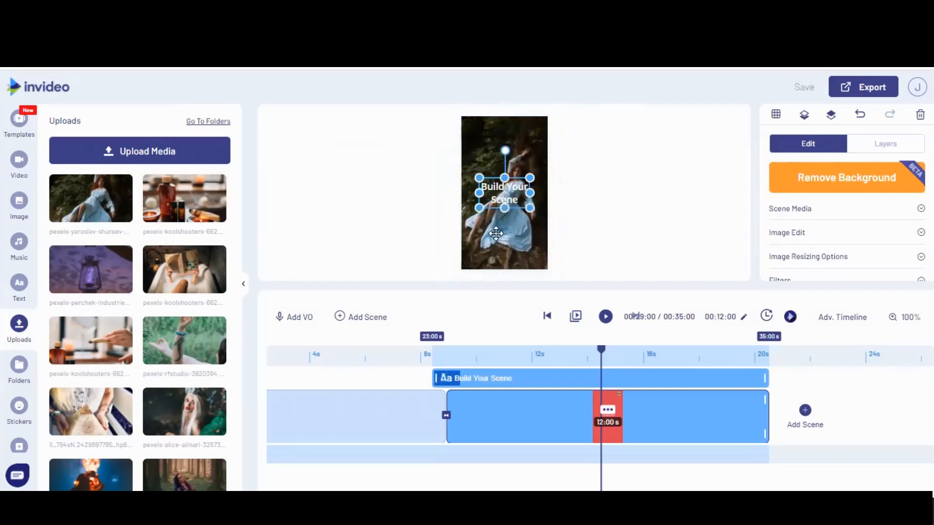
{"action": "left_click_drag", "start_coordinate": [496, 234], "coordinate": [503, 249]}
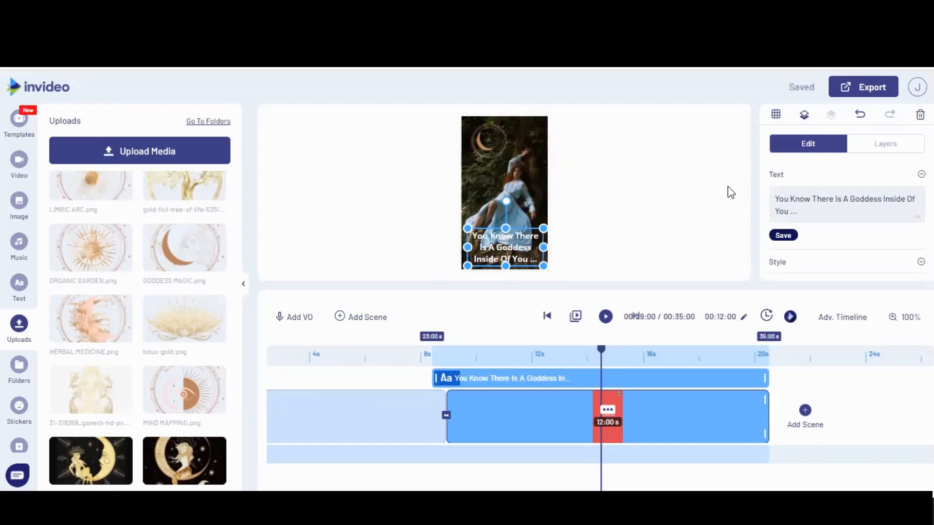
Set the font of the "You Know There Is A Goddess Inside Of You ..." text to Philosopher.
{"action": "left_click", "coordinate": [528, 252]}
{"action": "left_click", "coordinate": [902, 261]}
{"action": "scroll", "coordinate": [876, 226], "scroll_direction": "down", "scroll_amount": 2}
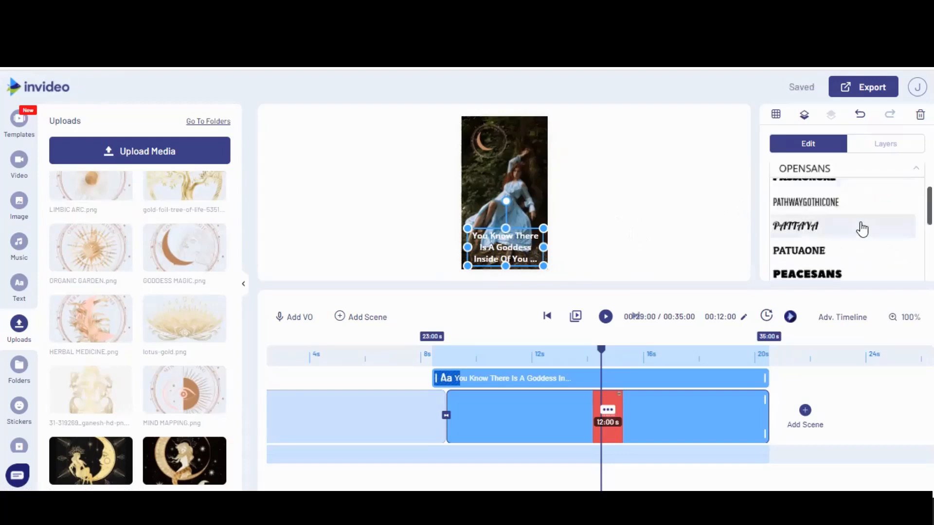
{"action": "scroll", "coordinate": [862, 229], "scroll_direction": "down", "scroll_amount": 2}
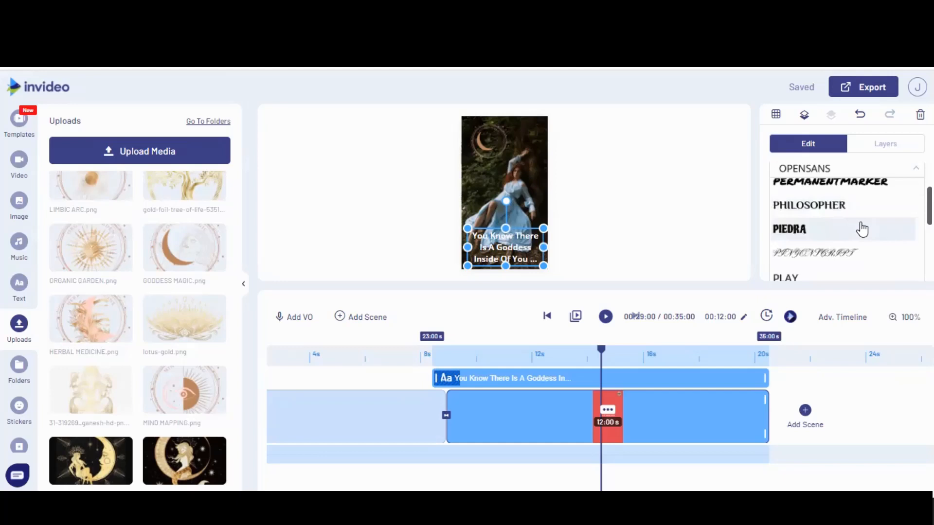
{"action": "left_click", "coordinate": [865, 207]}
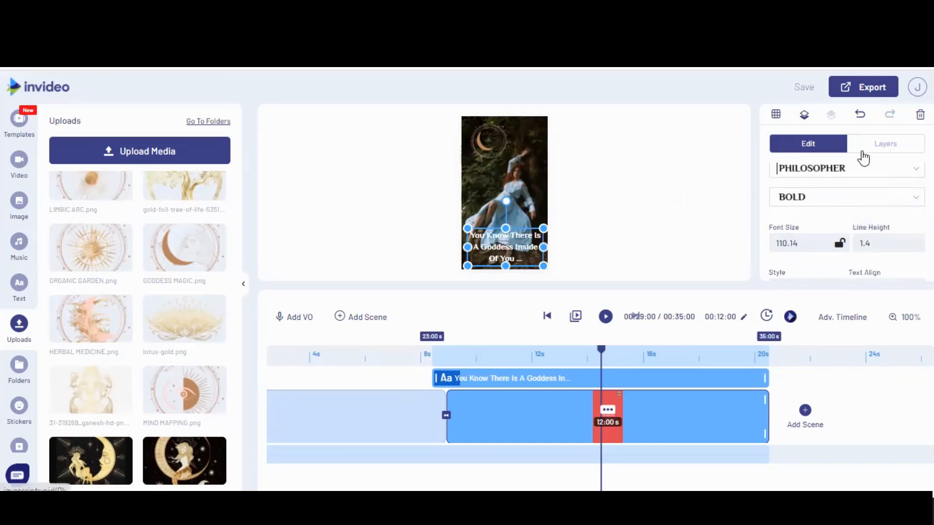
Give the "You Know There Is A Goddess Inside Of You ..." text a Fade From Left entrance animation applied to the whole text.
{"action": "scroll", "coordinate": [872, 210], "scroll_direction": "down", "scroll_amount": 5}
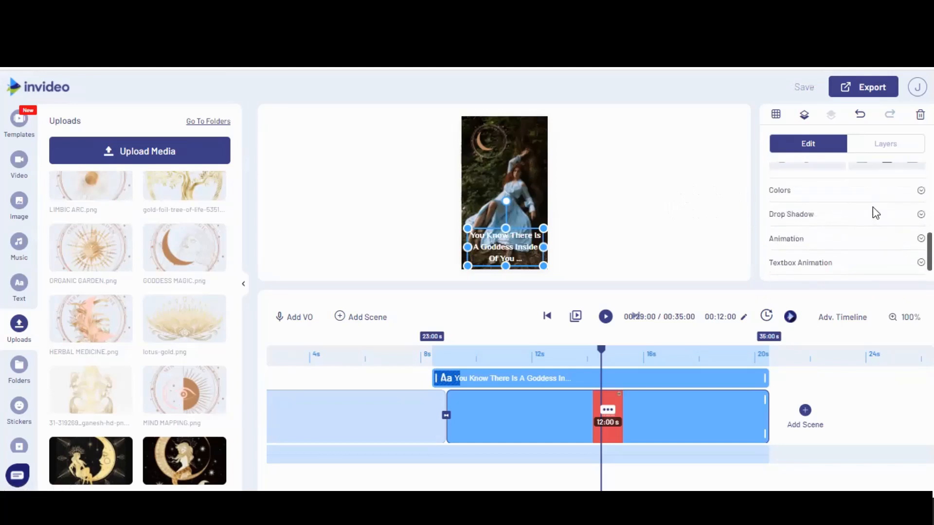
{"action": "left_click", "coordinate": [881, 241]}
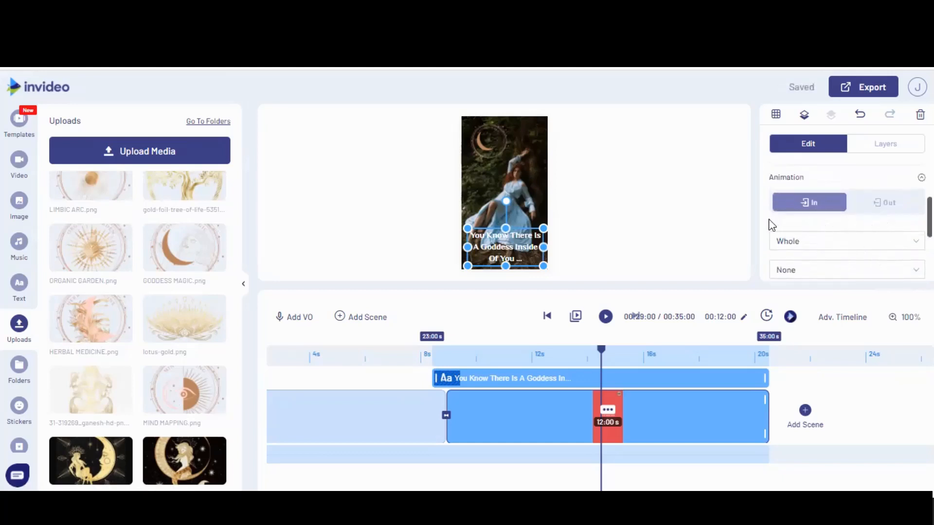
{"action": "scroll", "coordinate": [843, 229], "scroll_direction": "down", "scroll_amount": 1}
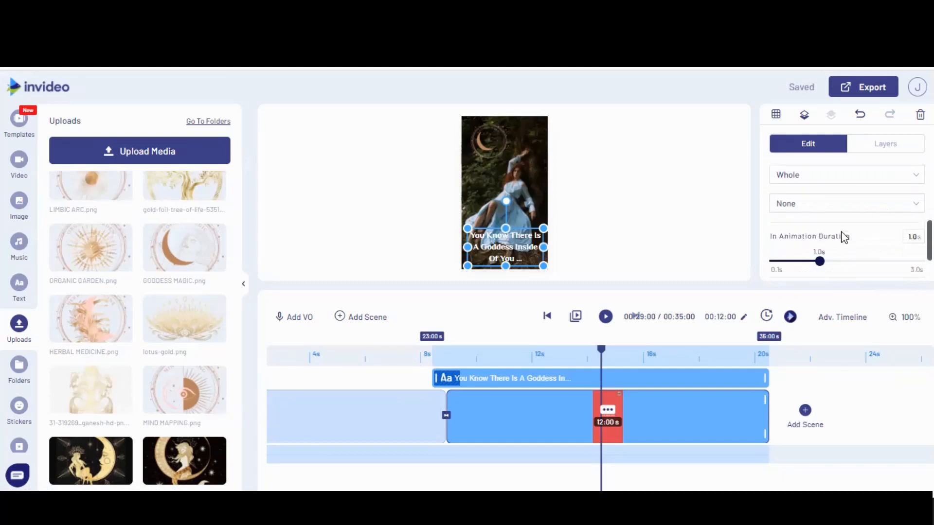
{"action": "left_click", "coordinate": [850, 206]}
{"action": "scroll", "coordinate": [850, 231], "scroll_direction": "down", "scroll_amount": 1}
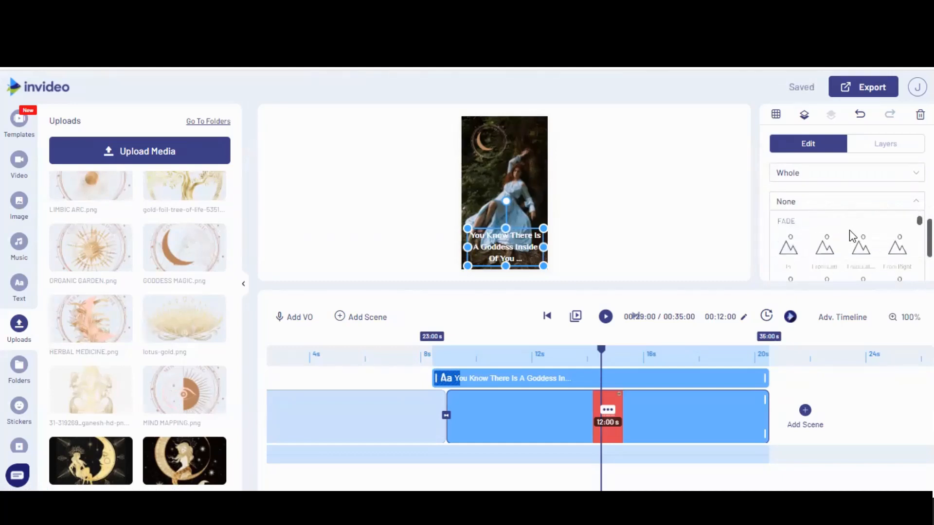
{"action": "scroll", "coordinate": [853, 236], "scroll_direction": "down", "scroll_amount": 2}
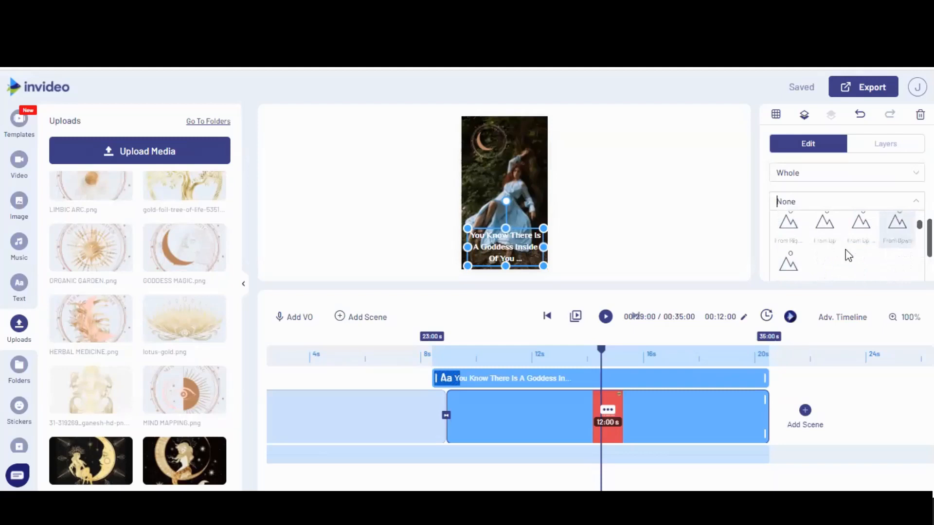
{"action": "scroll", "coordinate": [849, 255], "scroll_direction": "up", "scroll_amount": 2}
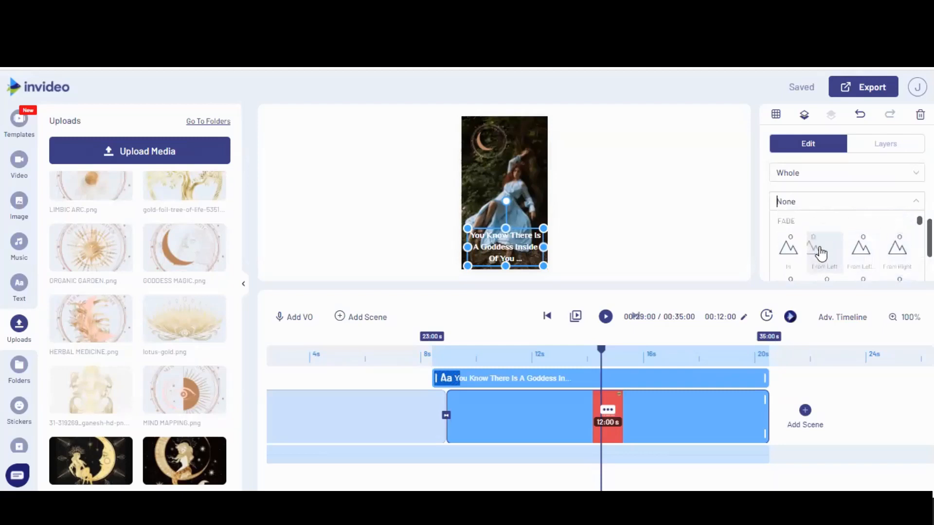
{"action": "left_click", "coordinate": [821, 253]}
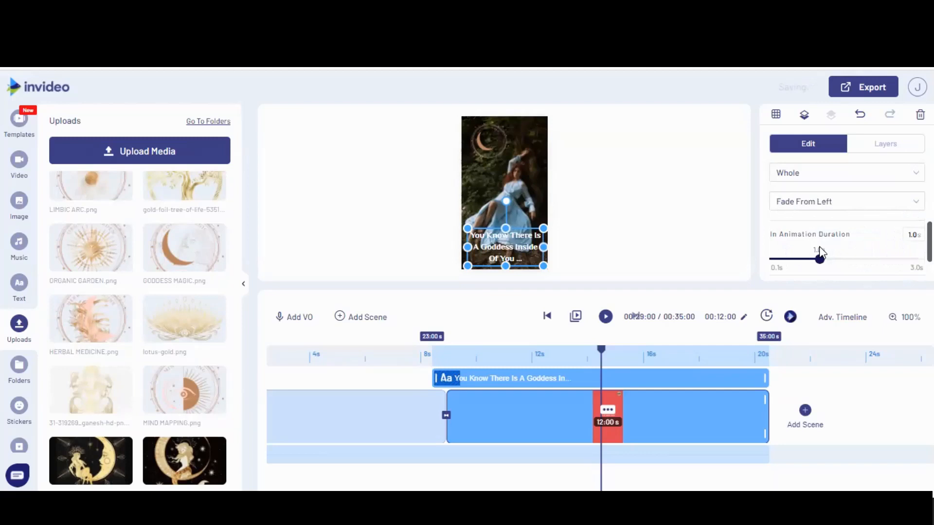
{"action": "scroll", "coordinate": [857, 221], "scroll_direction": "down", "scroll_amount": 1}
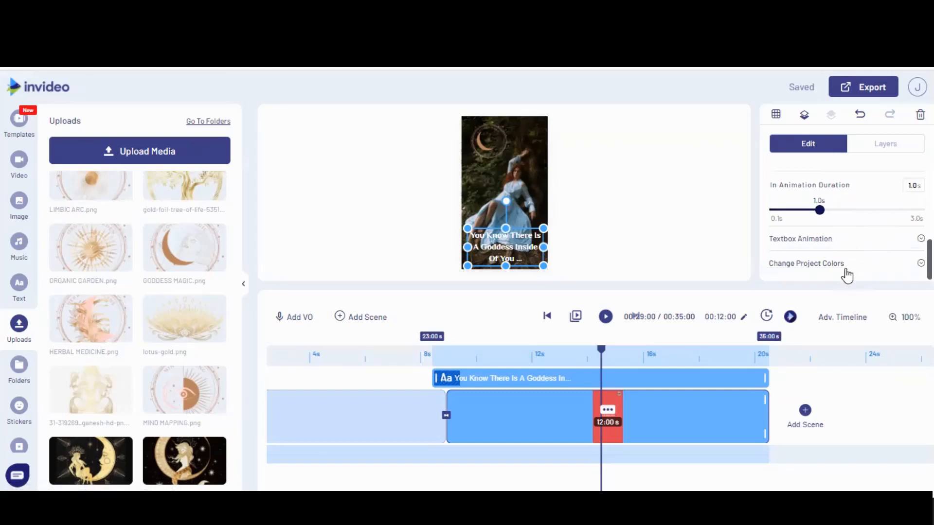
{"action": "scroll", "coordinate": [851, 256], "scroll_direction": "up", "scroll_amount": 4}
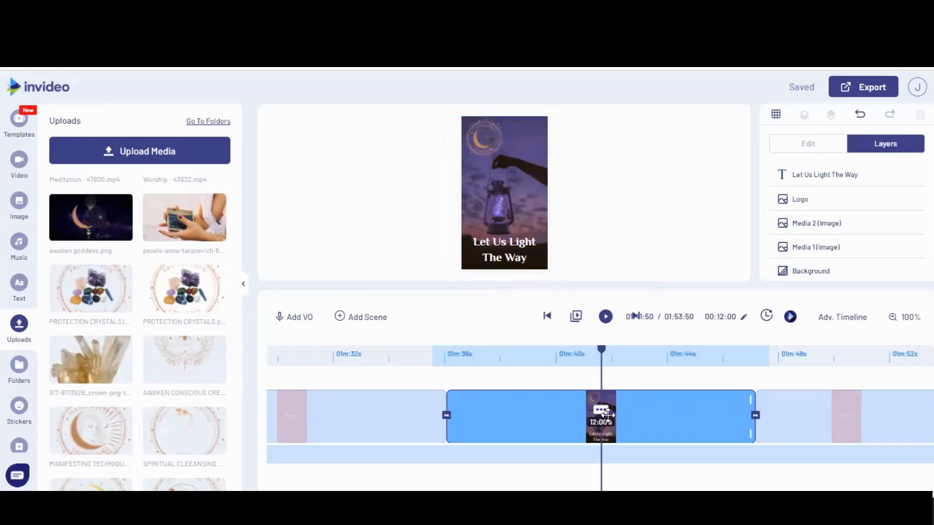
Set the duration of the "Let Us Light The Way" scene to 5 seconds and preview the whole video.
{"action": "left_click", "coordinate": [744, 316]}
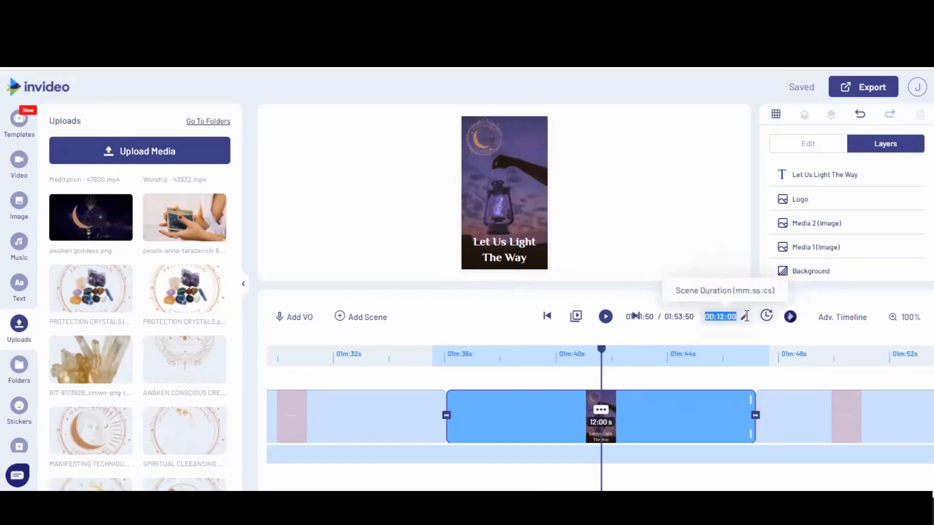
{"action": "left_click", "coordinate": [721, 316]}
{"action": "left_click_drag", "start_coordinate": [717, 317], "coordinate": [738, 317]}
{"action": "type", "text": "05:"}
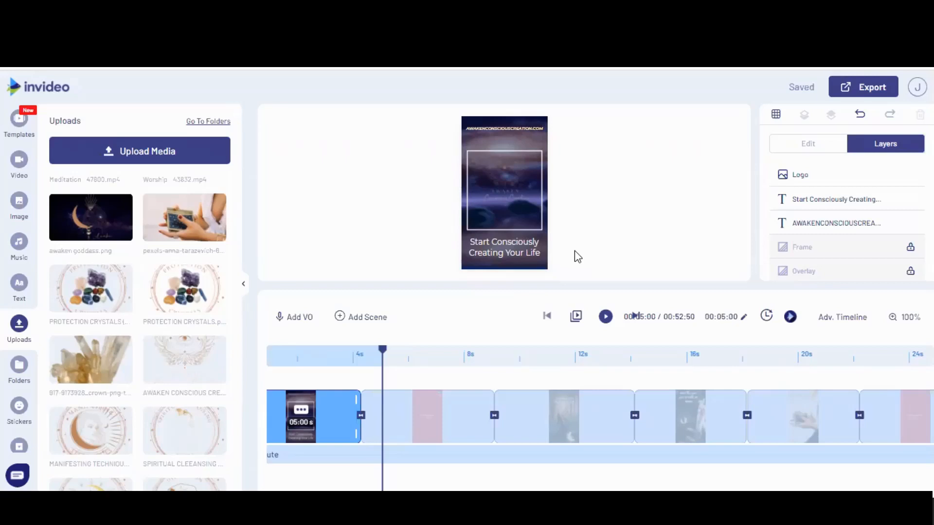
{"action": "left_click", "coordinate": [577, 319]}
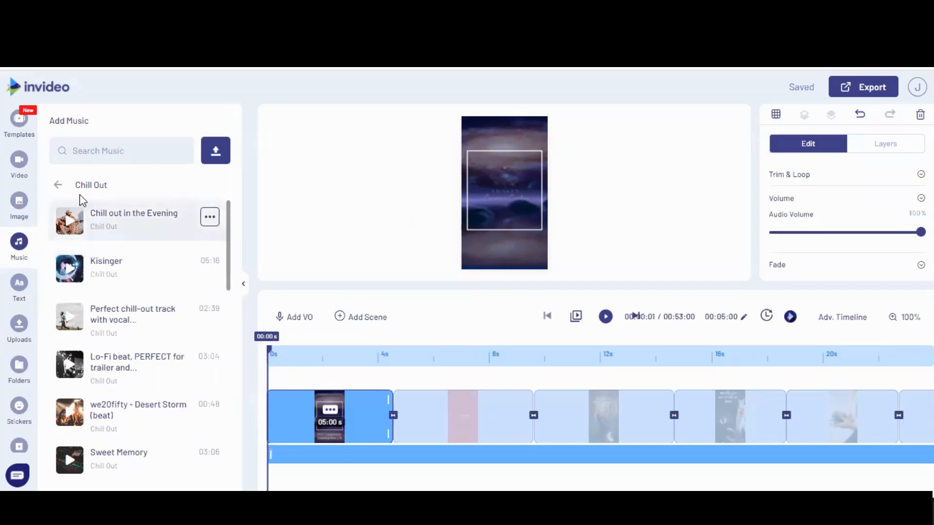
Browse the music library by mood and genre, and audition the Chill Out tracks Chill out in the Evening and Heart Desire.
{"action": "left_click", "coordinate": [58, 186]}
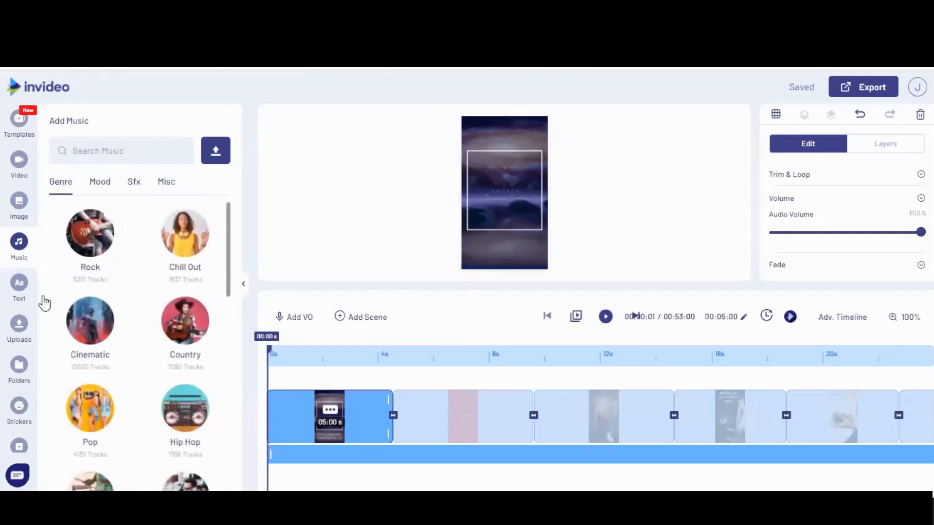
{"action": "left_click", "coordinate": [98, 194]}
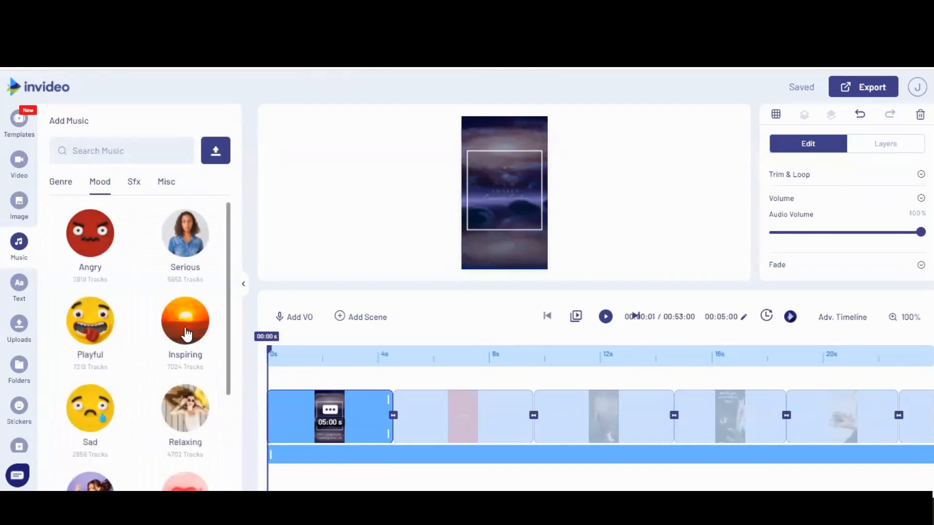
{"action": "left_click", "coordinate": [60, 194]}
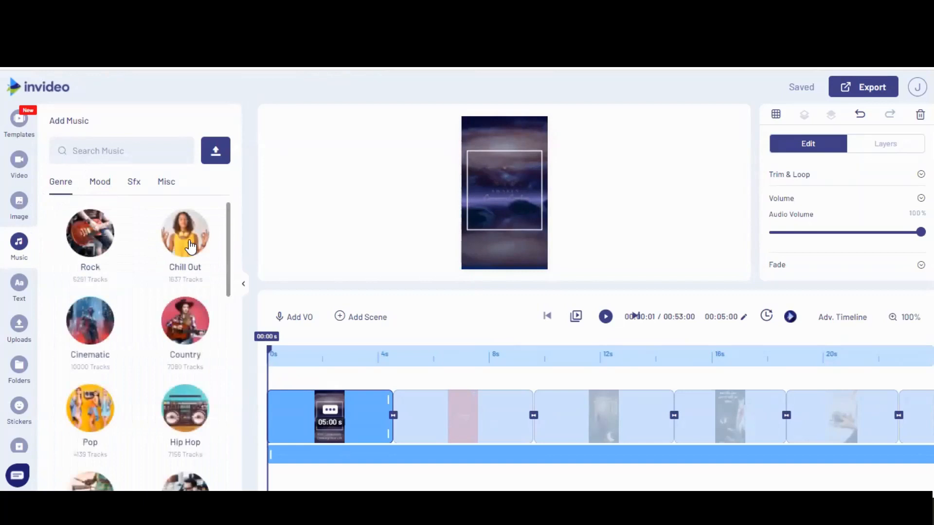
{"action": "left_click", "coordinate": [190, 248]}
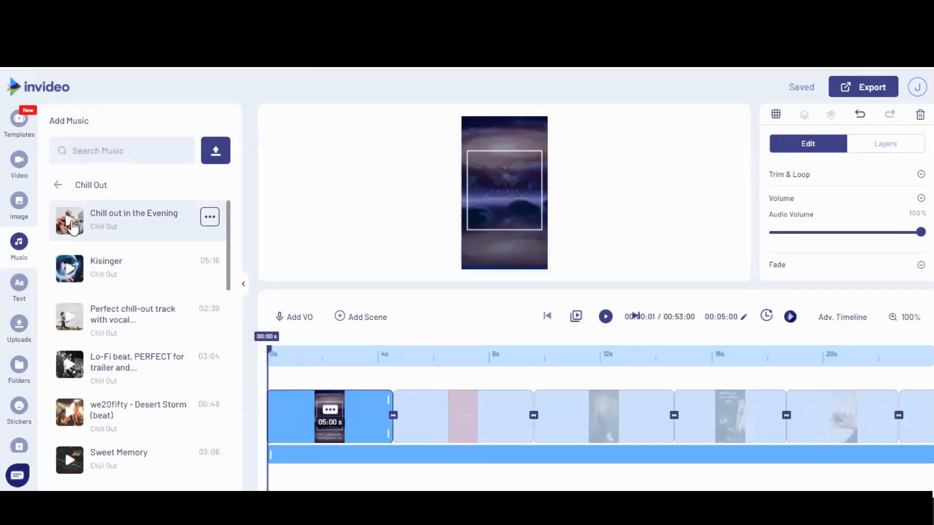
{"action": "left_click", "coordinate": [71, 225]}
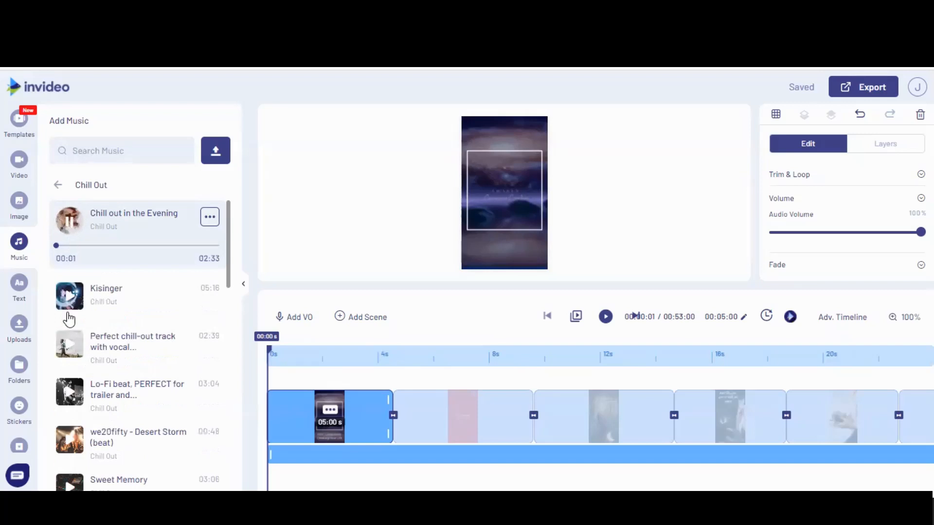
{"action": "scroll", "coordinate": [68, 341], "scroll_direction": "down", "scroll_amount": 6}
{"action": "left_click", "coordinate": [67, 378]}
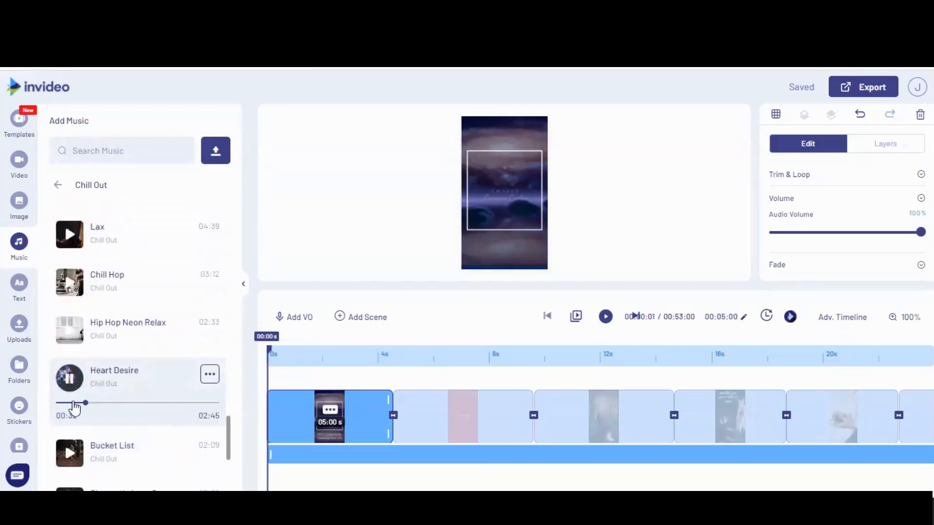
{"action": "left_click", "coordinate": [68, 382]}
Replace all background music in the project with the Heart Desire track.
{"action": "left_click", "coordinate": [210, 376]}
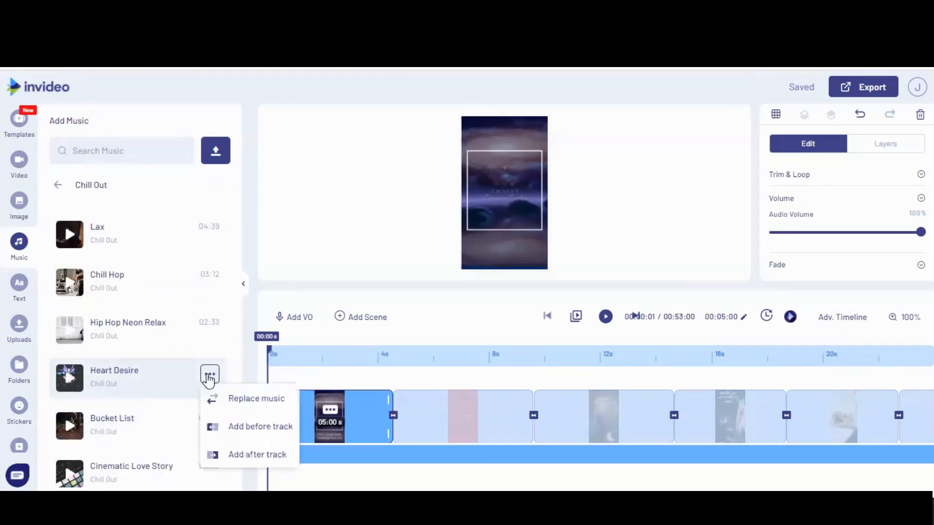
{"action": "left_click", "coordinate": [223, 398]}
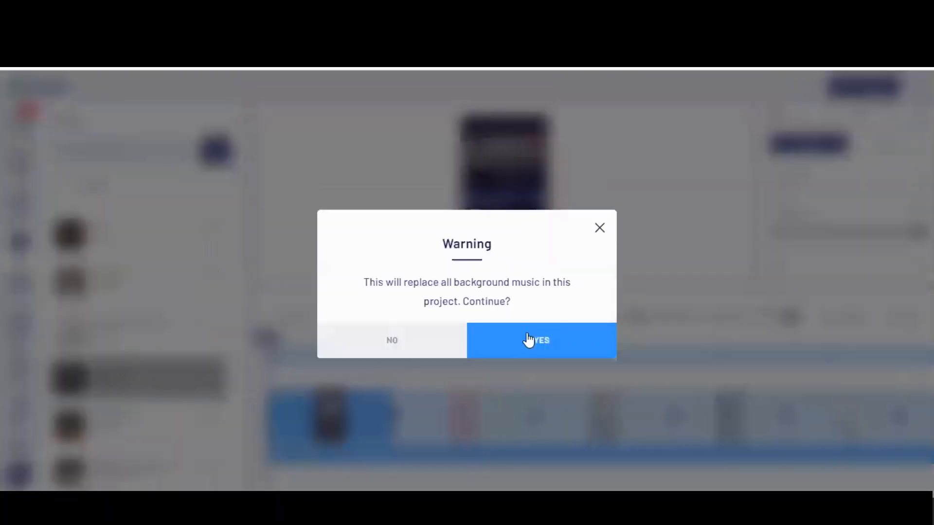
{"action": "left_click", "coordinate": [530, 342]}
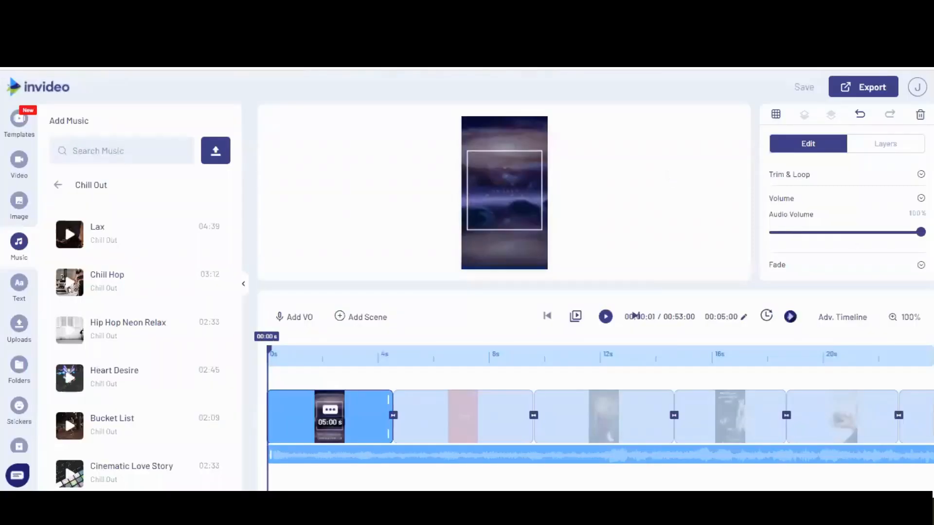
Set the background music's volume to 25% and preview the whole video.
{"action": "left_click", "coordinate": [859, 232]}
{"action": "left_click", "coordinate": [813, 232]}
{"action": "left_click", "coordinate": [811, 235]}
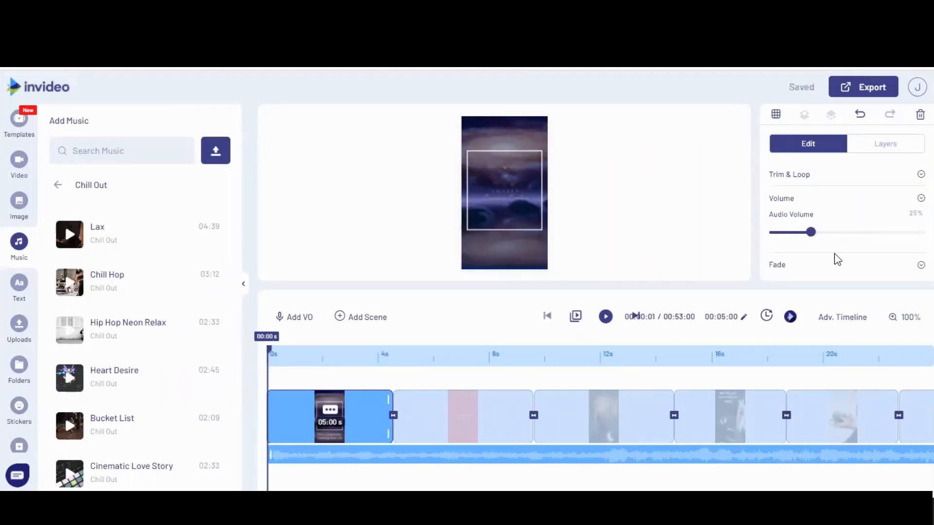
{"action": "left_click", "coordinate": [870, 269]}
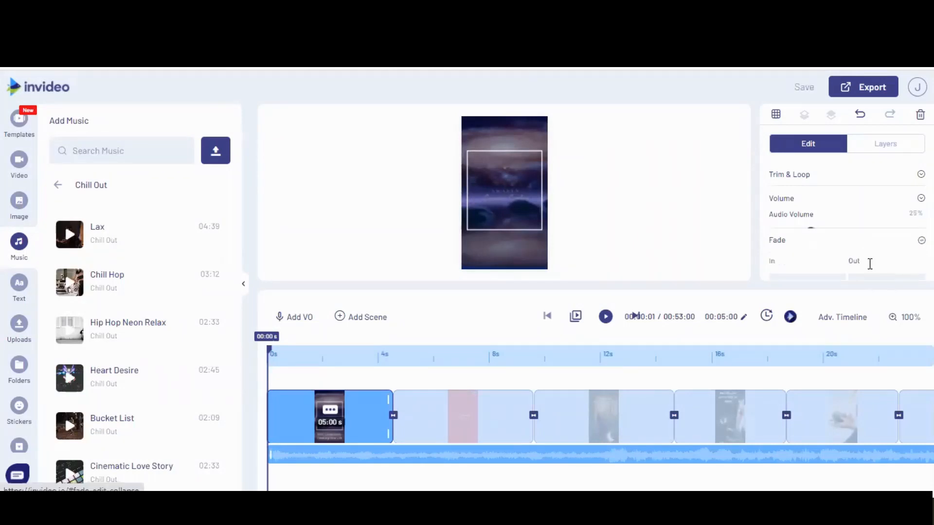
{"action": "left_click", "coordinate": [639, 202]}
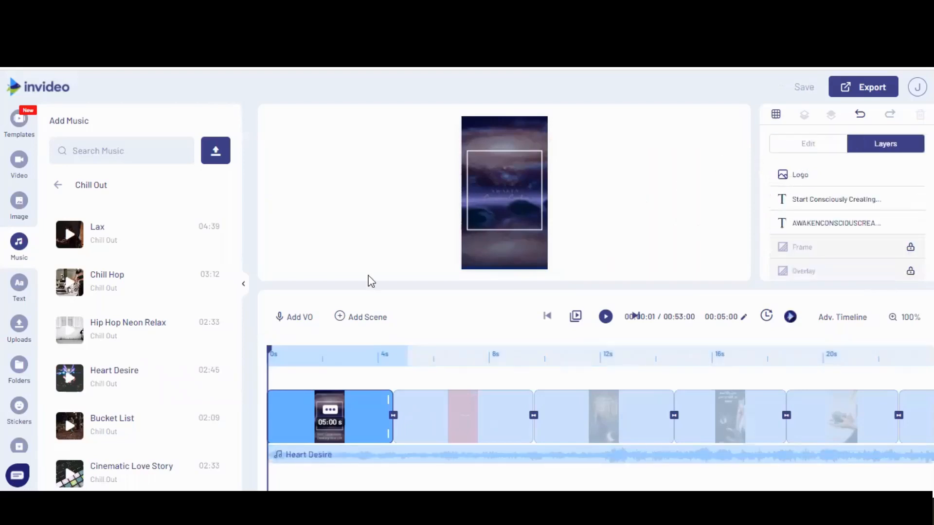
{"action": "left_click", "coordinate": [578, 316]}
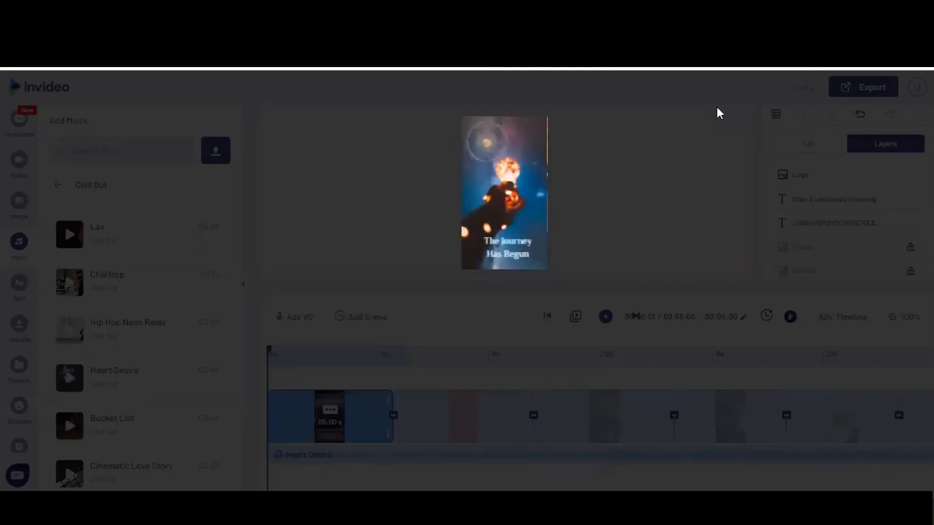
{"action": "left_click", "coordinate": [697, 215]}
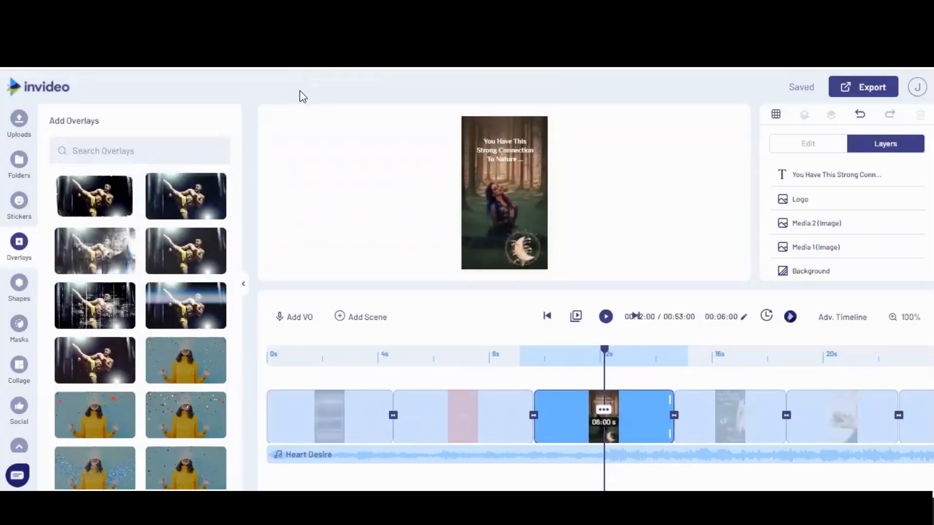
Try a grainy overlay and a floating-particle overlay on the "You Have This Strong Connection To Nature ..." scene, and delete the overlay.
{"action": "left_click", "coordinate": [193, 240]}
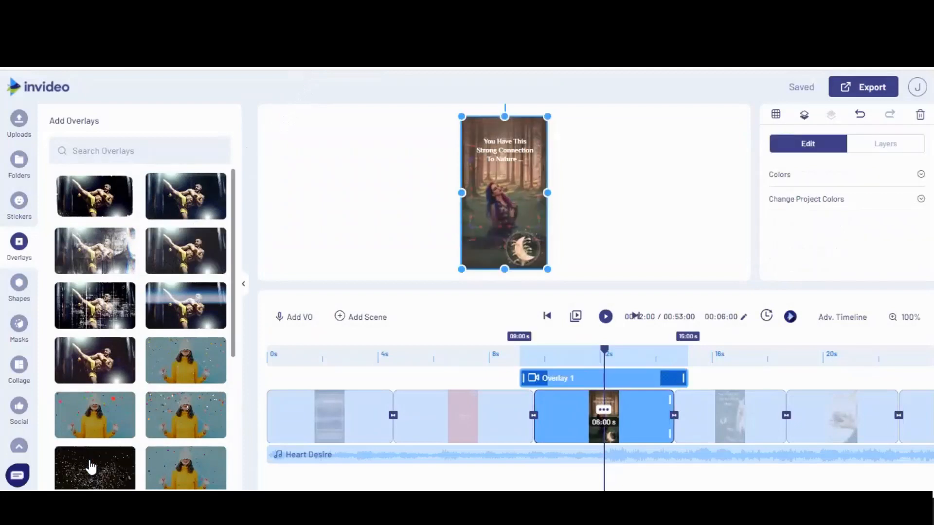
{"action": "left_click", "coordinate": [91, 467]}
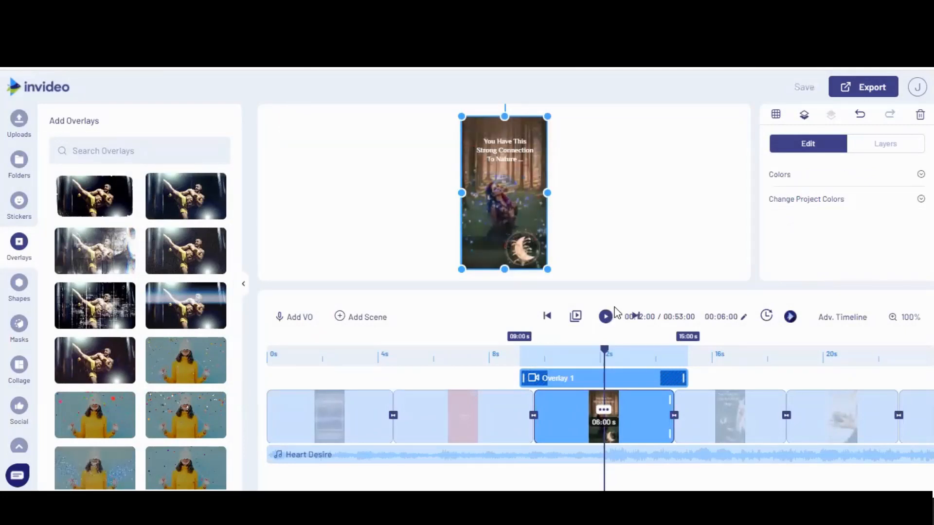
{"action": "key", "text": "Delete"}
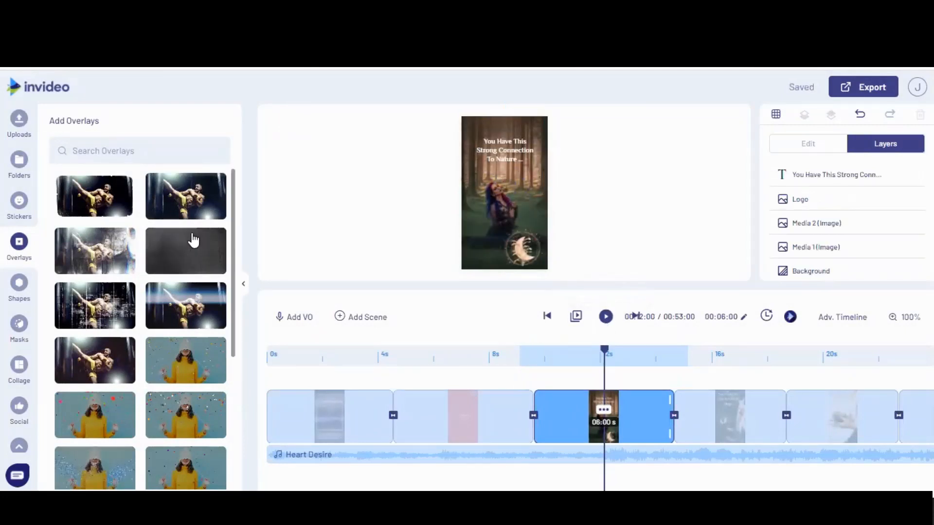
Compare the white smudge and dark flare overlays on the "You Have This Strong Connection To Nature ..." scene, and apply the blue particle overlay.
{"action": "left_click", "coordinate": [102, 242]}
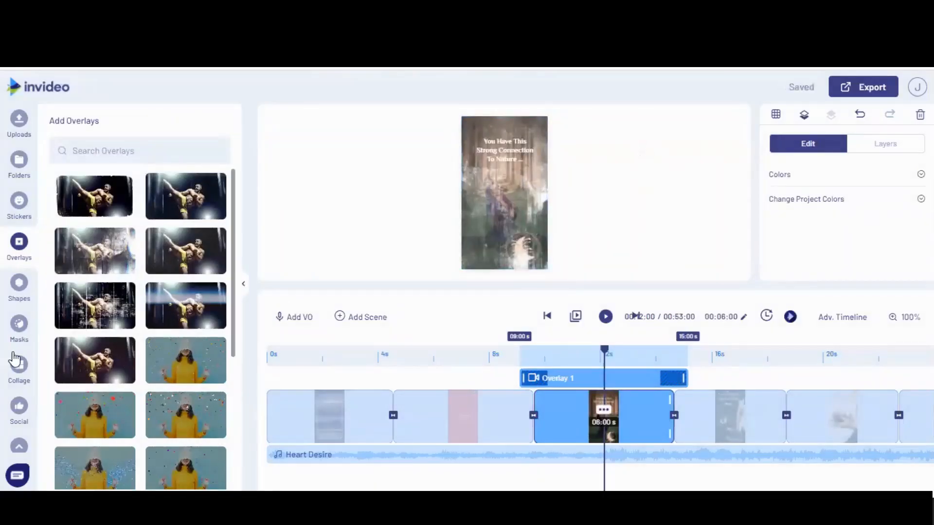
{"action": "left_click", "coordinate": [116, 359]}
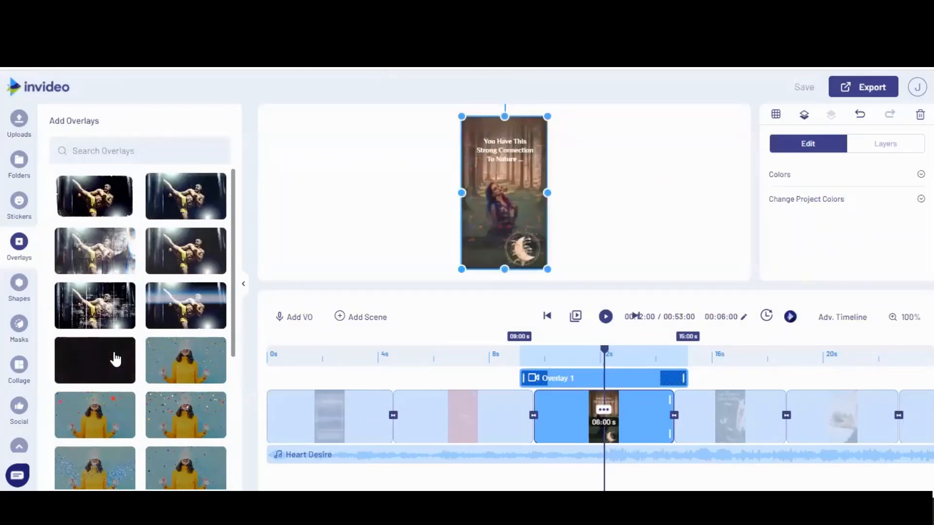
{"action": "left_click", "coordinate": [606, 317]}
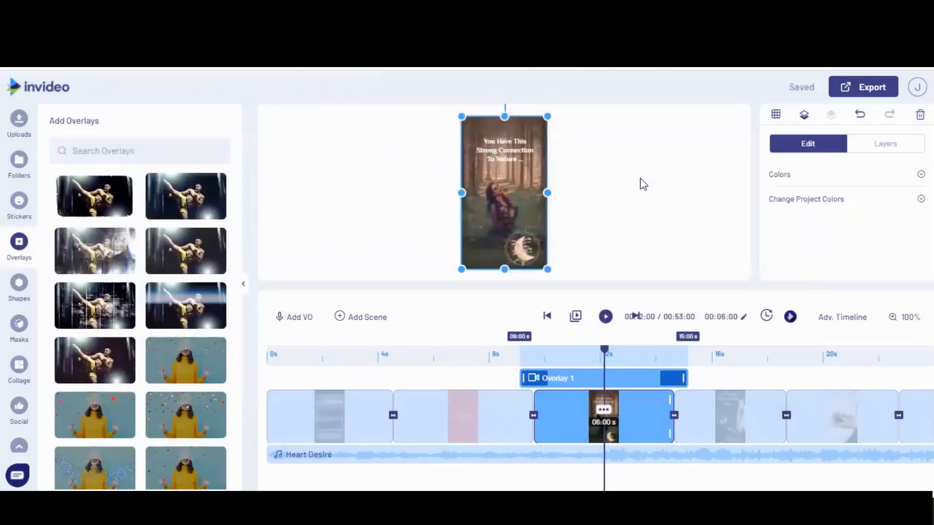
{"action": "left_click", "coordinate": [90, 465]}
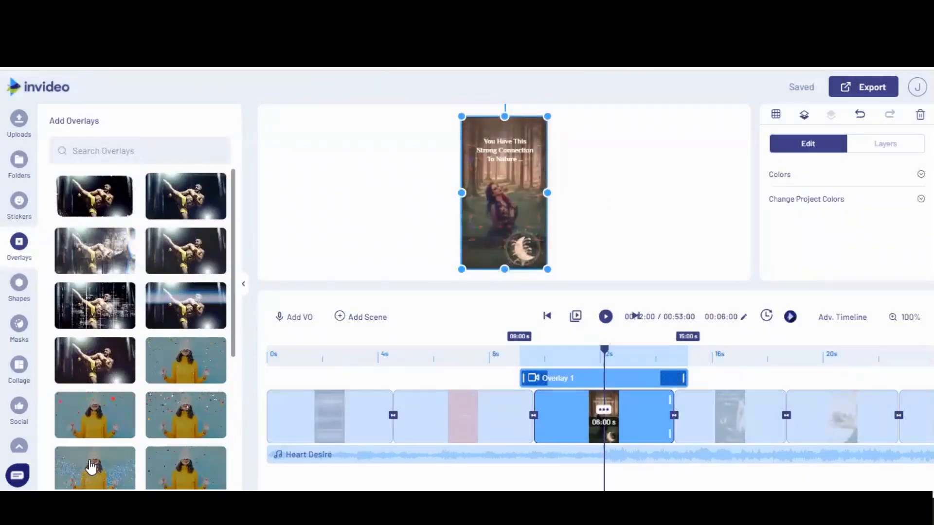